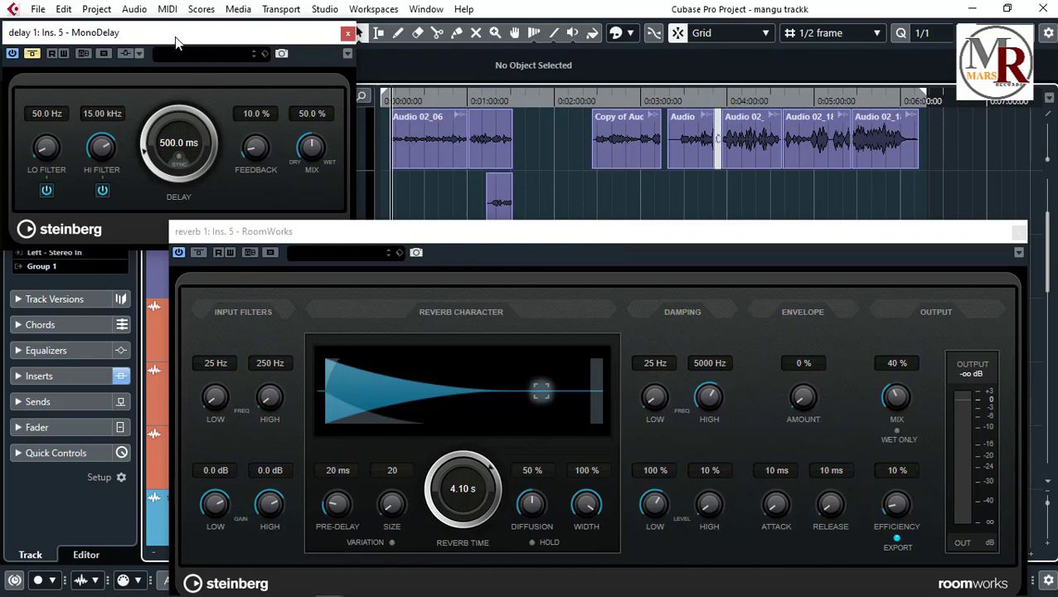
left_click_drag(176, 42, 176, 34)
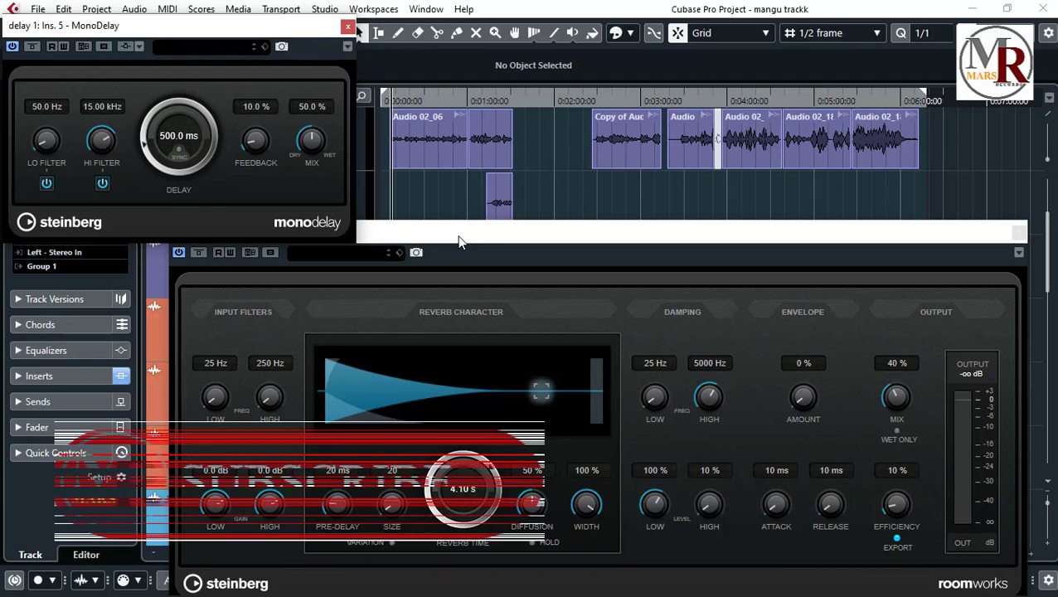
left_click_drag(512, 233, 531, 206)
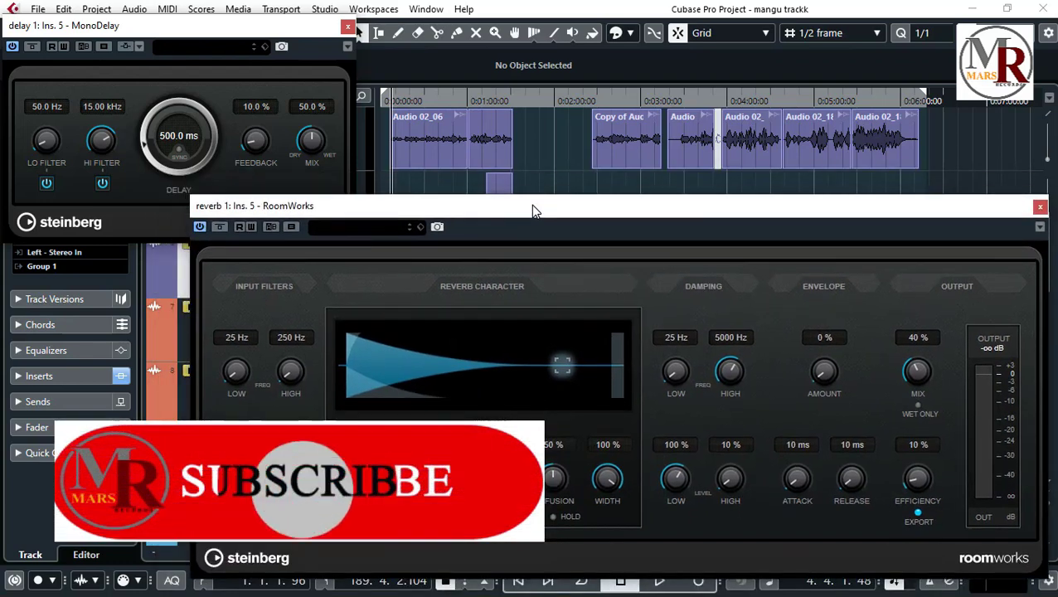
left_click_drag(188, 33, 193, 42)
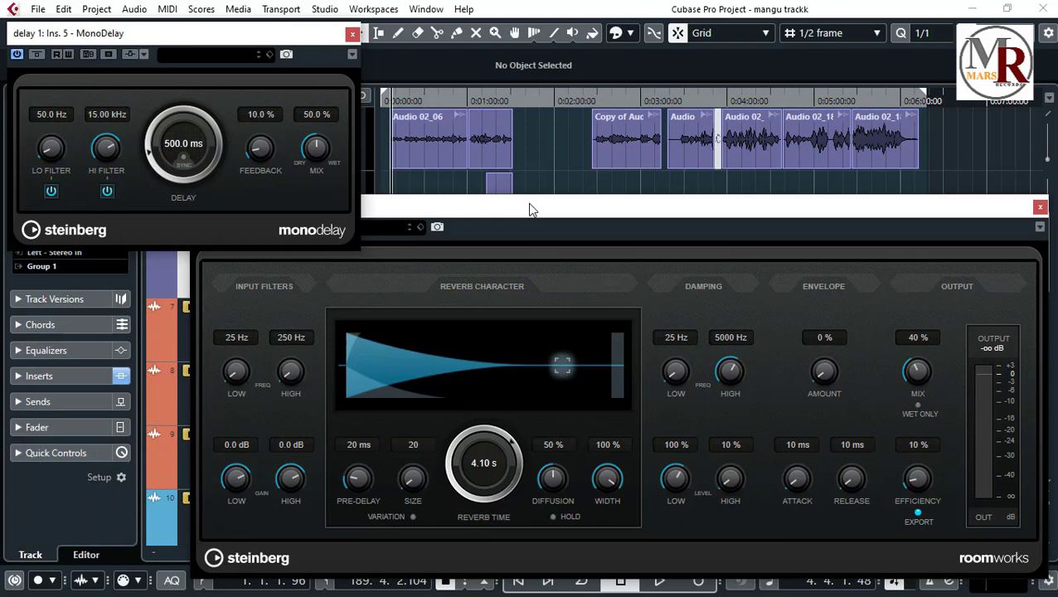
mouse_move(532, 210)
left_mouse_down()
mouse_move(531, 194)
mouse_move(526, 205)
left_mouse_up()
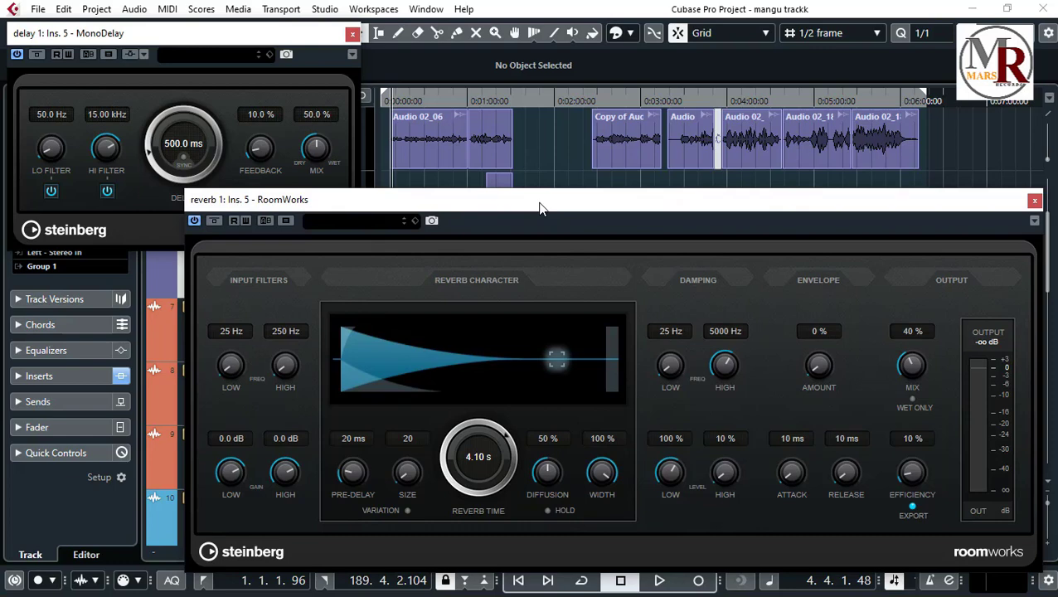
left_click(307, 32)
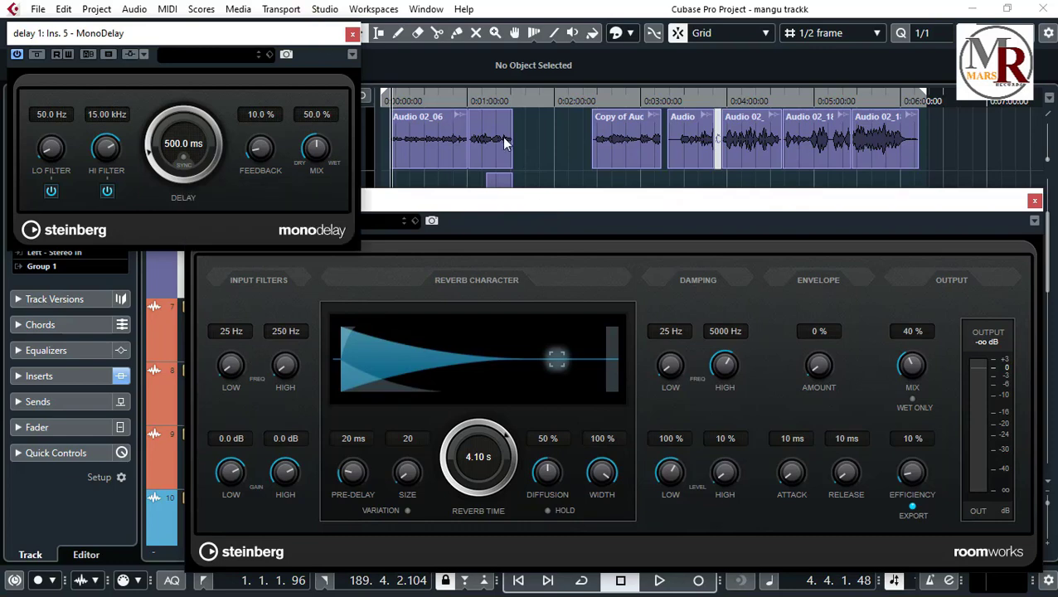
left_click_drag(625, 206, 626, 203)
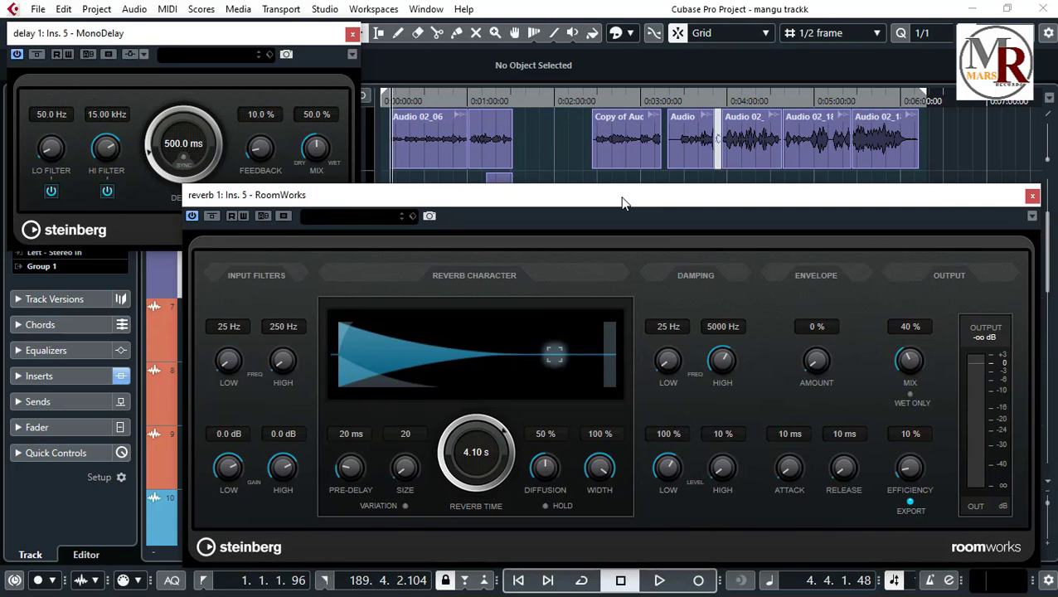
mouse_move(624, 202)
left_mouse_down()
mouse_move(601, 184)
mouse_move(628, 195)
left_mouse_up()
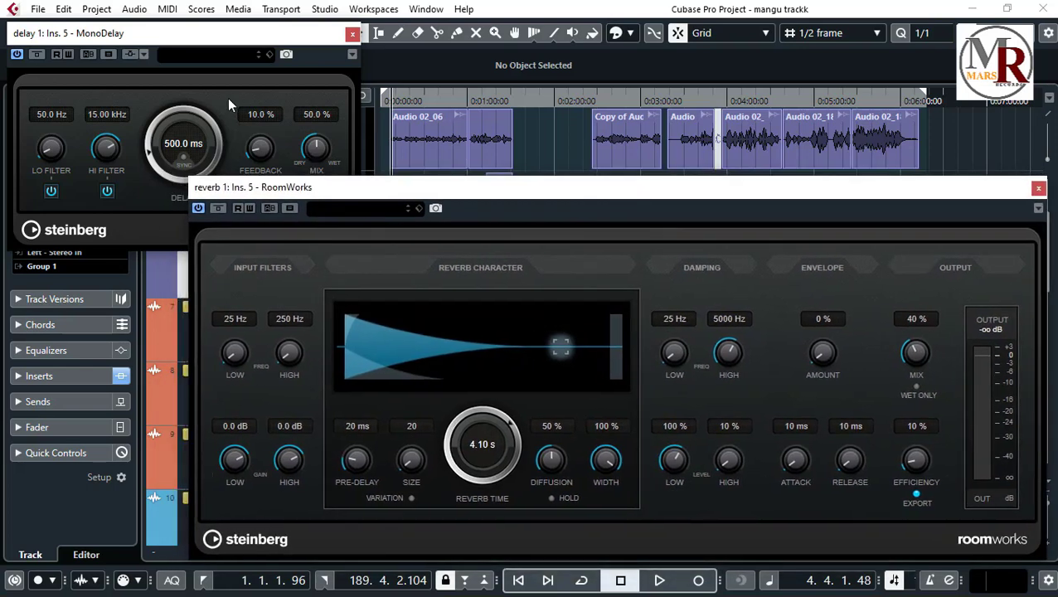
left_click(207, 39)
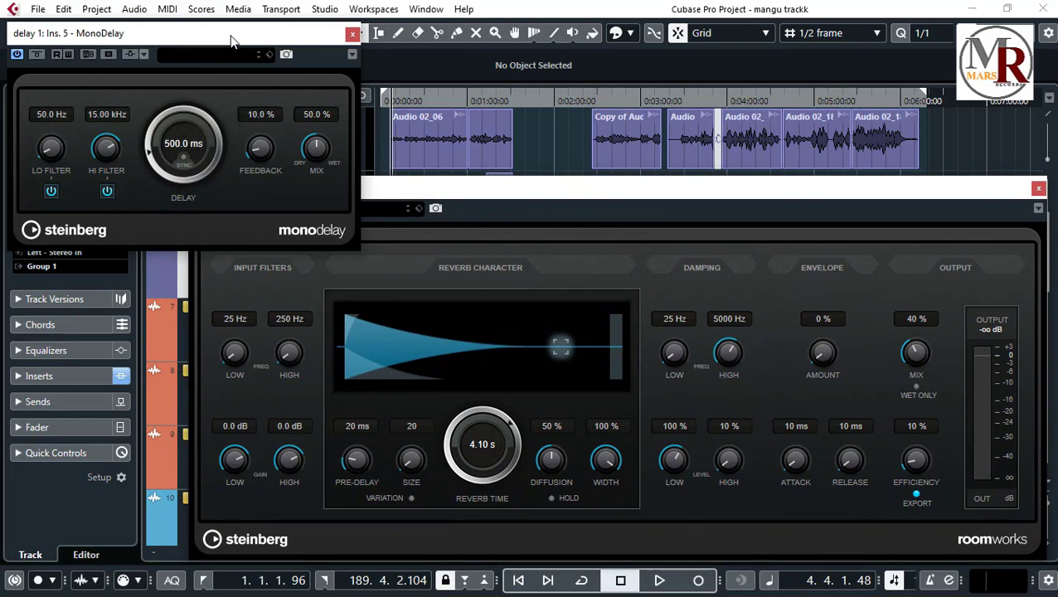
mouse_move(229, 36)
left_mouse_down()
mouse_move(244, 34)
mouse_move(239, 44)
left_mouse_up()
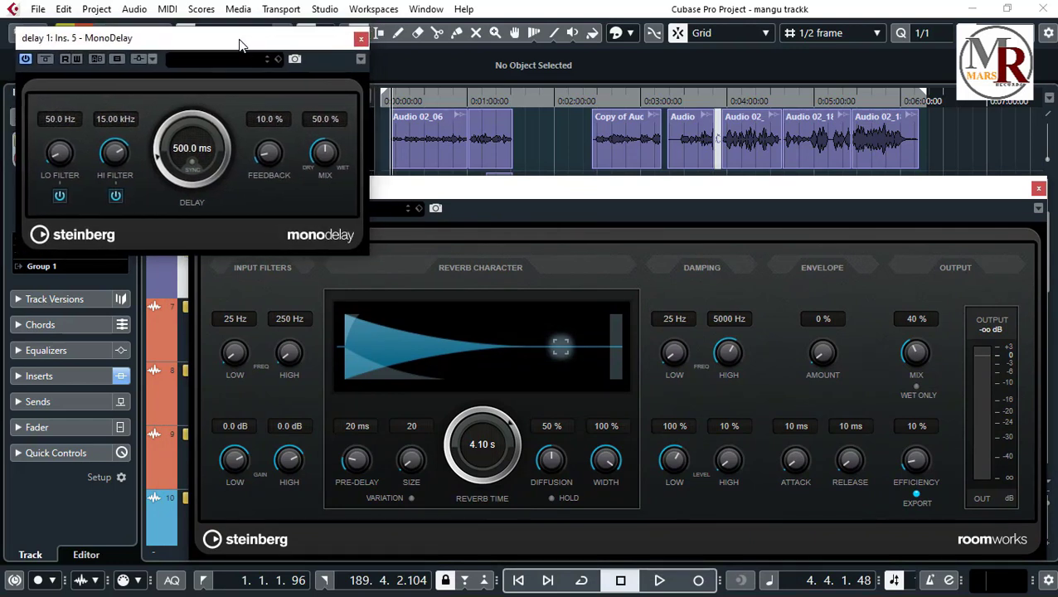
left_click(485, 193)
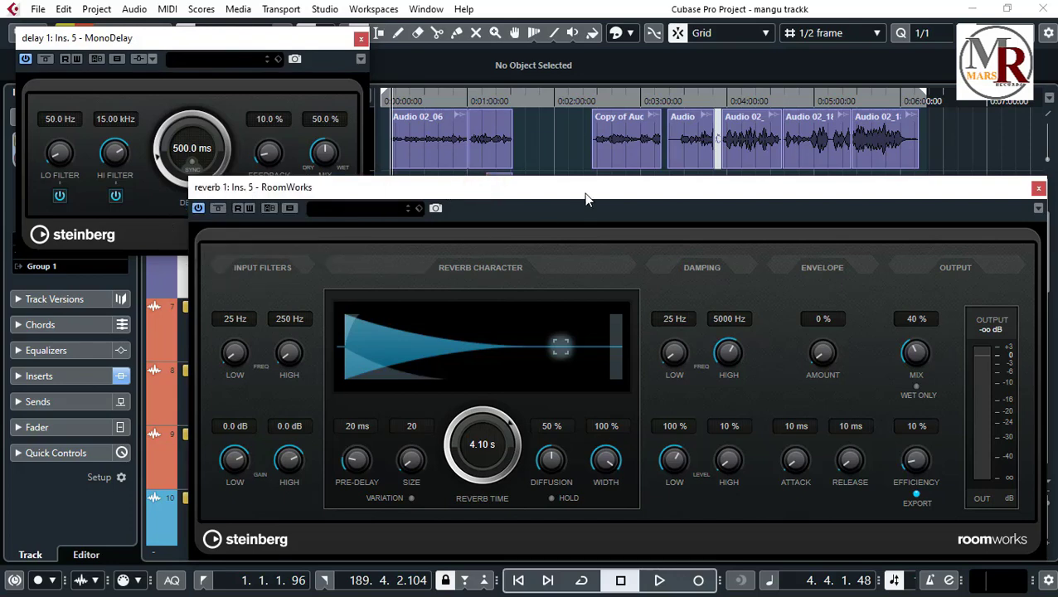
mouse_move(585, 189)
left_mouse_down()
mouse_move(574, 193)
mouse_move(596, 198)
left_mouse_up()
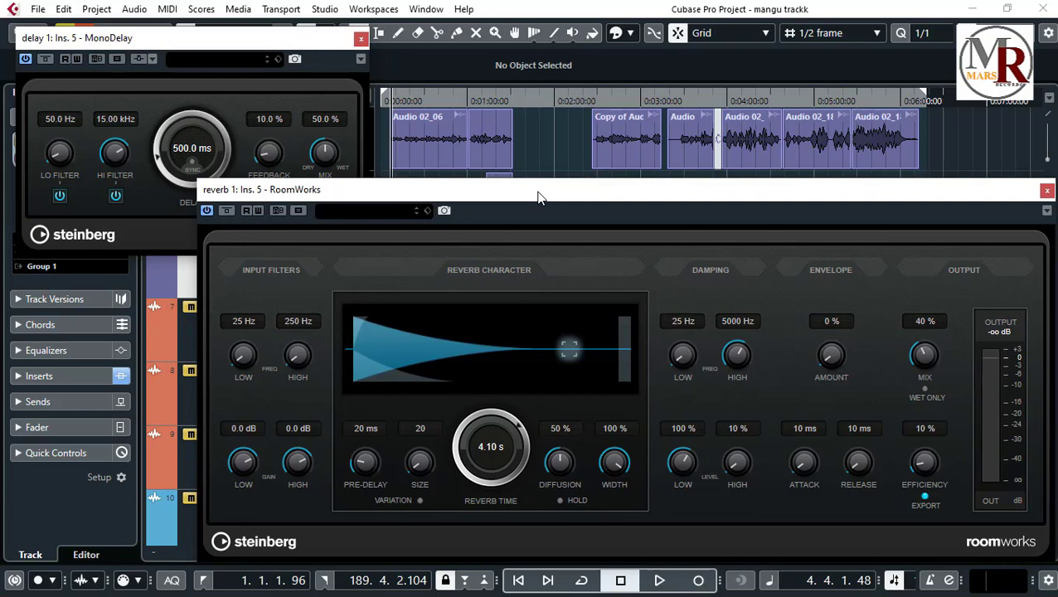
left_click(216, 43)
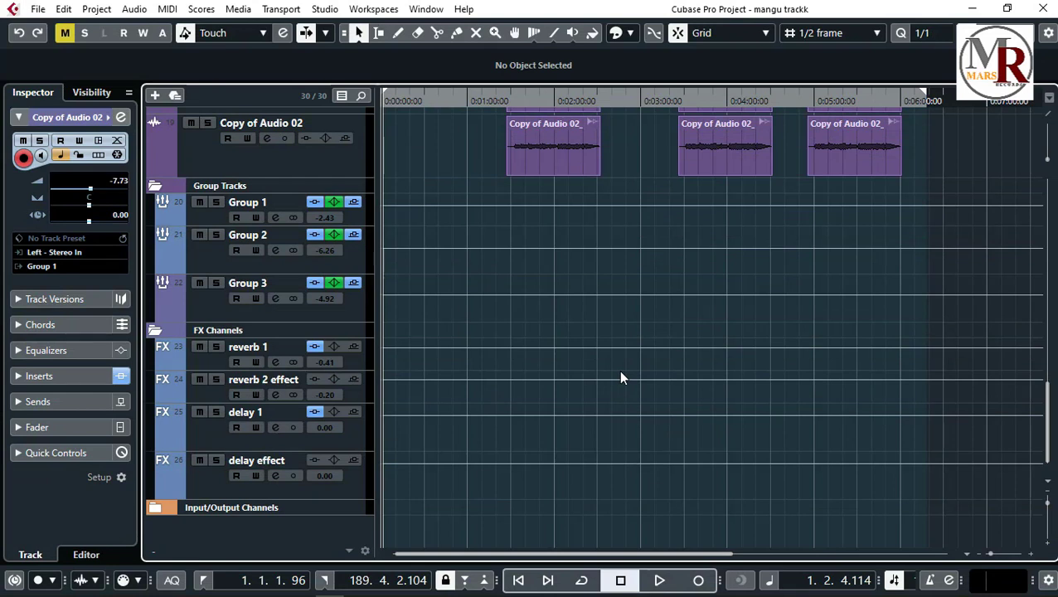
- Open the MixConsole and bring the group, reverb and delay FX channels into view
key("F3")
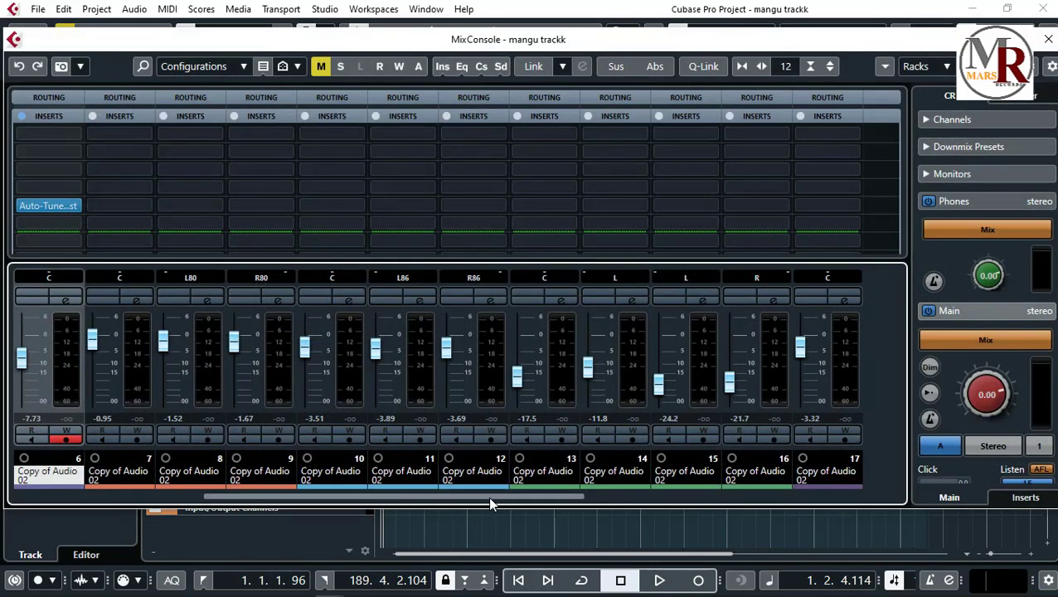
left_click_drag(493, 500, 797, 506)
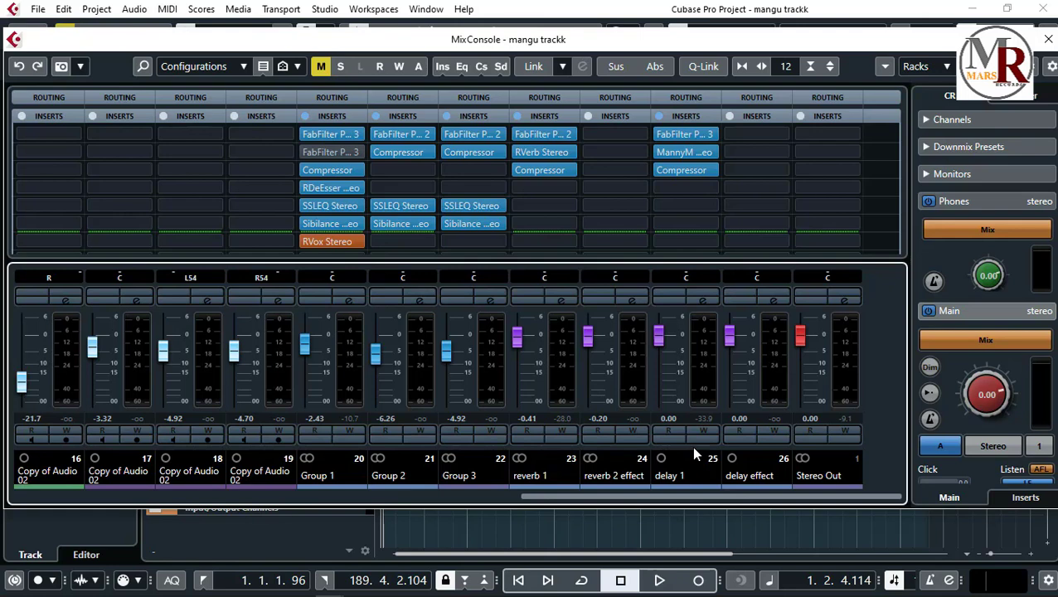
left_click_drag(503, 39, 514, 64)
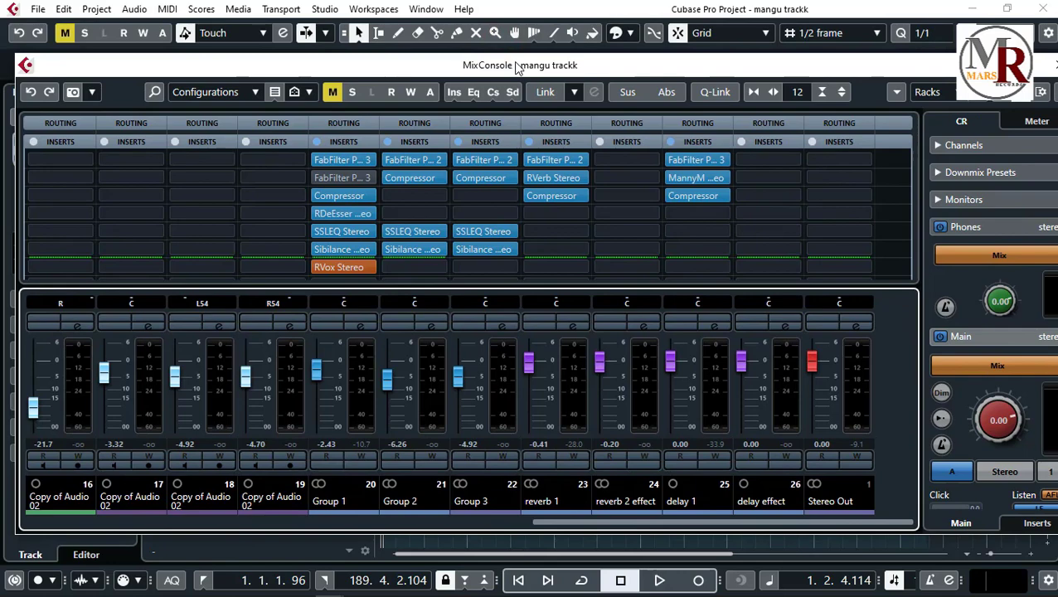
mouse_move(514, 65)
left_mouse_down()
mouse_move(531, 68)
mouse_move(512, 48)
left_mouse_up()
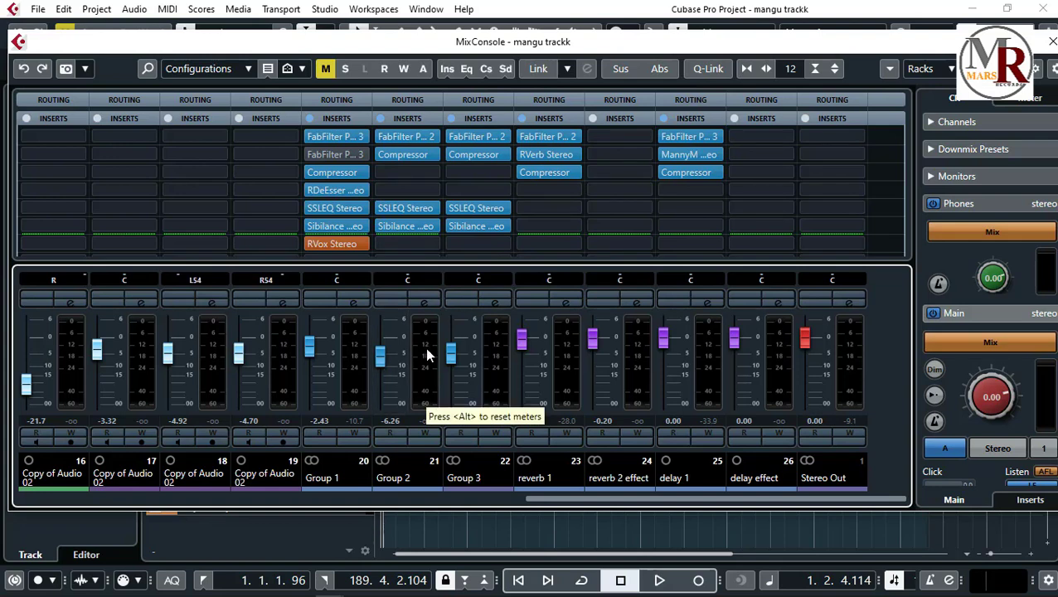
- Show the floating transport panel and arrange it with the MixConsole so the tempo and the channel faders are both visible
key("F2")
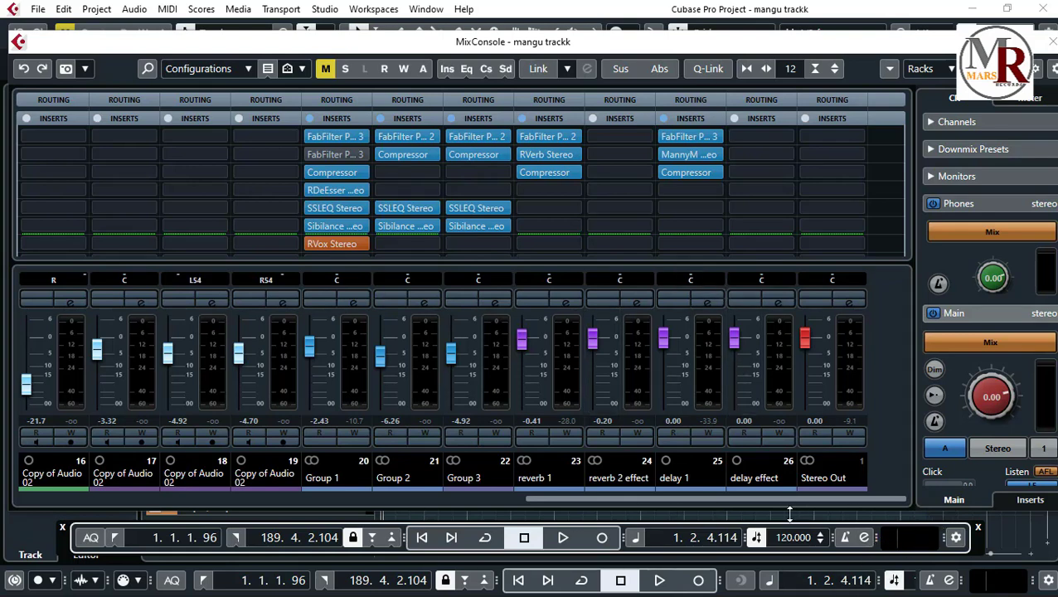
mouse_move(976, 545)
left_mouse_down()
mouse_move(968, 494)
mouse_move(965, 536)
left_mouse_up()
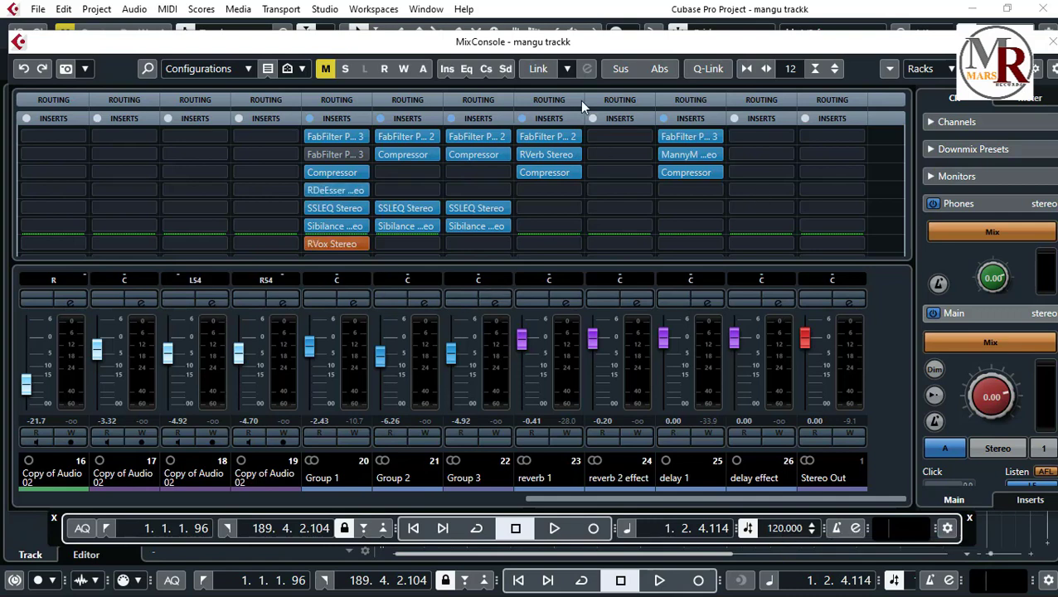
left_click(608, 49)
left_click_drag(600, 93, 628, 232)
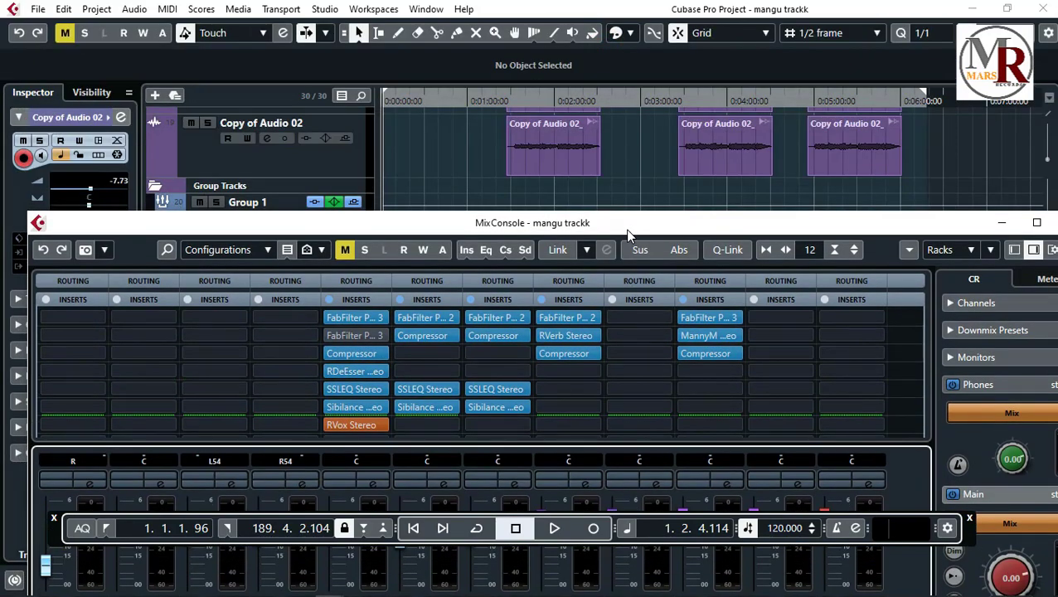
left_click_drag(628, 233, 610, 53)
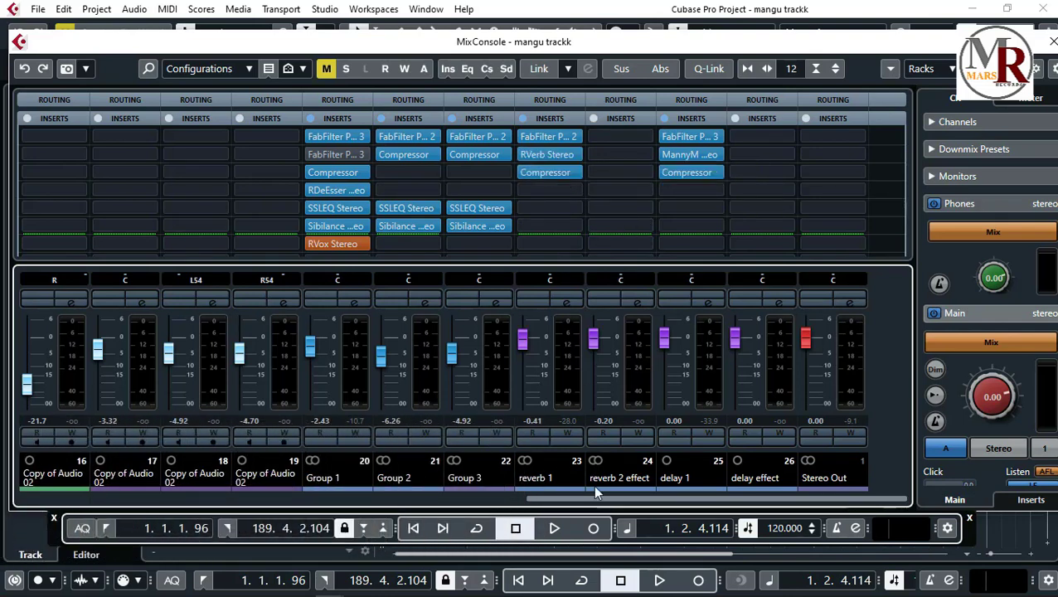
- Examine the settings of the RVerb Stereo insert on the reverb 1 channel, then close the plug-in
double_click(538, 152)
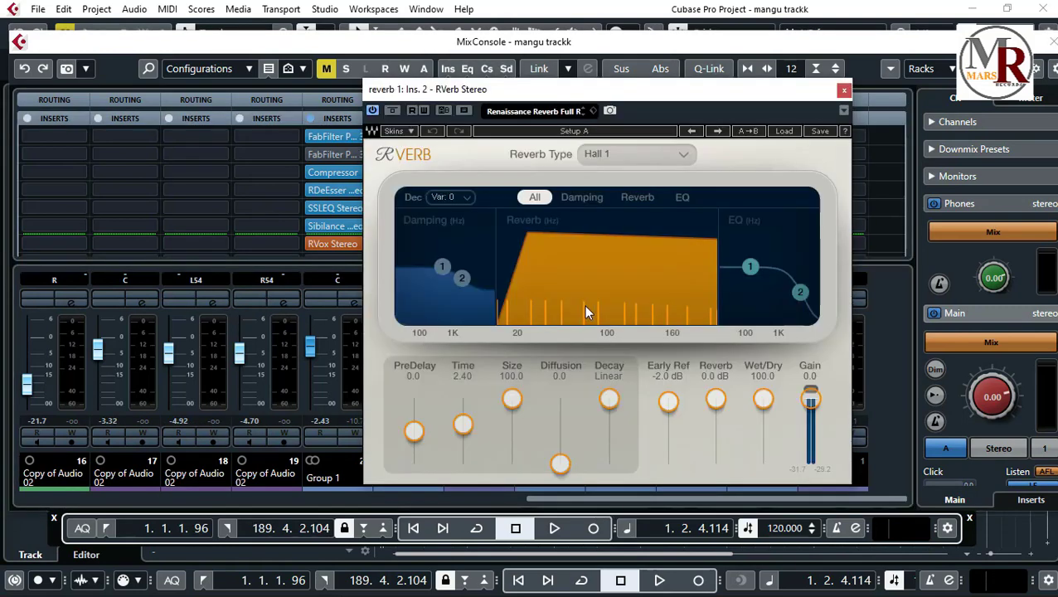
left_click_drag(667, 88, 373, 116)
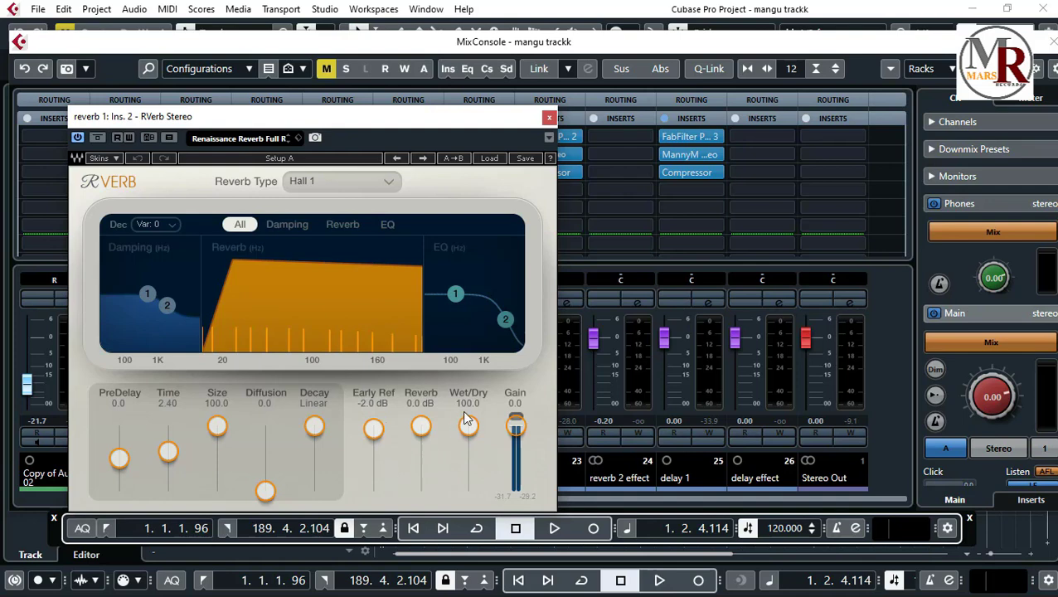
left_click(548, 119)
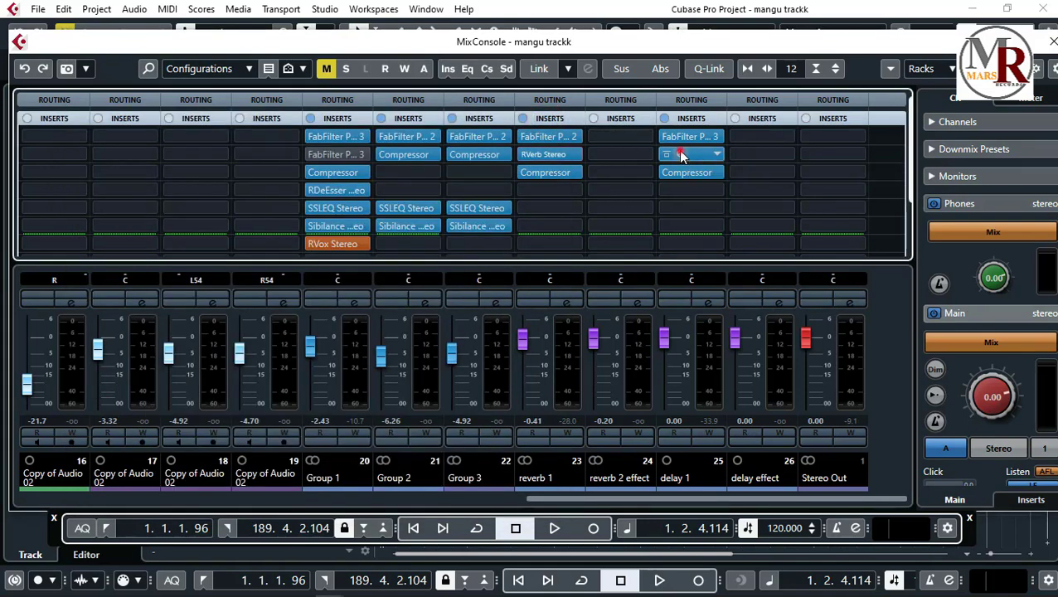
- Examine the note values available for the left delay in delay 1's MannyM Delay Stereo insert, then close the plug-in
left_click(678, 153)
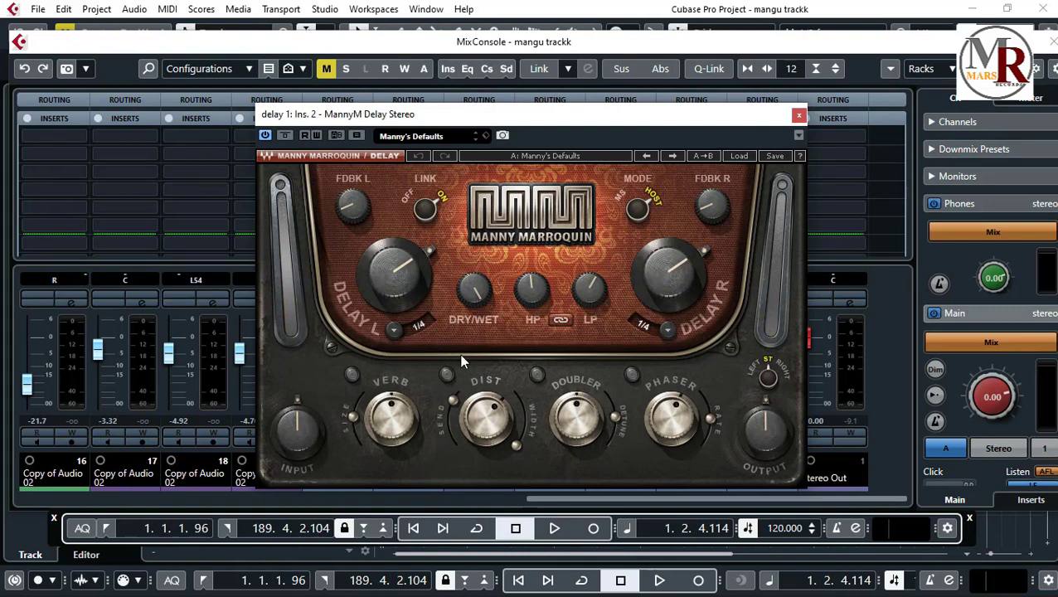
left_click(421, 323)
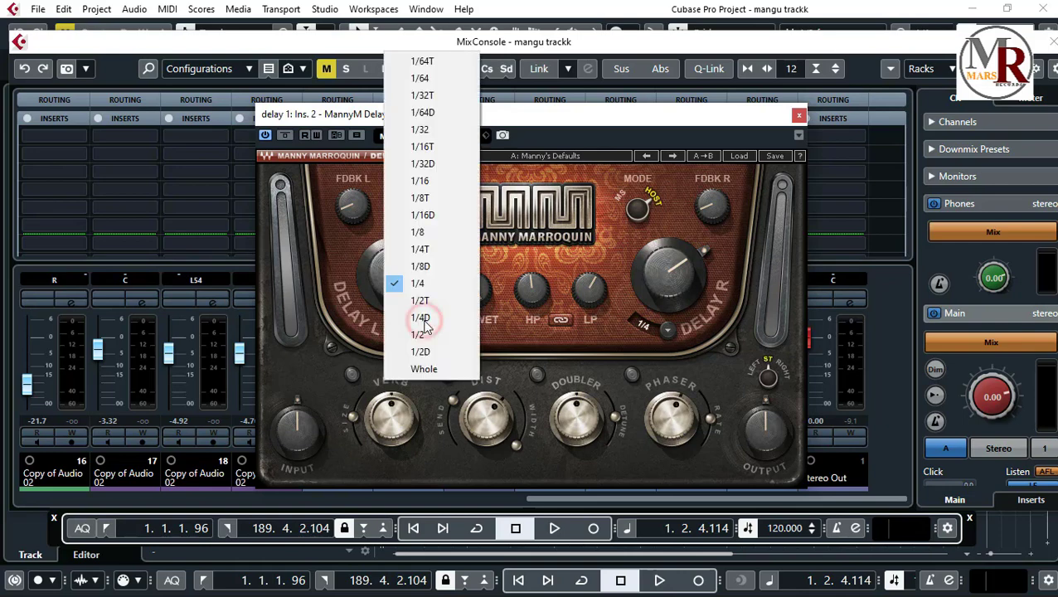
left_click(508, 329)
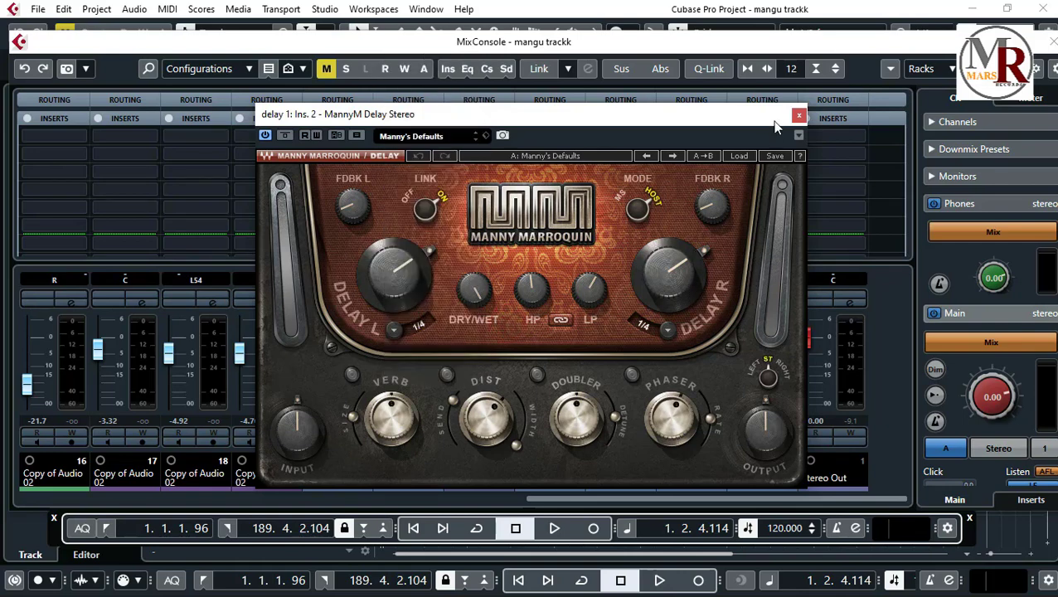
left_click(799, 115)
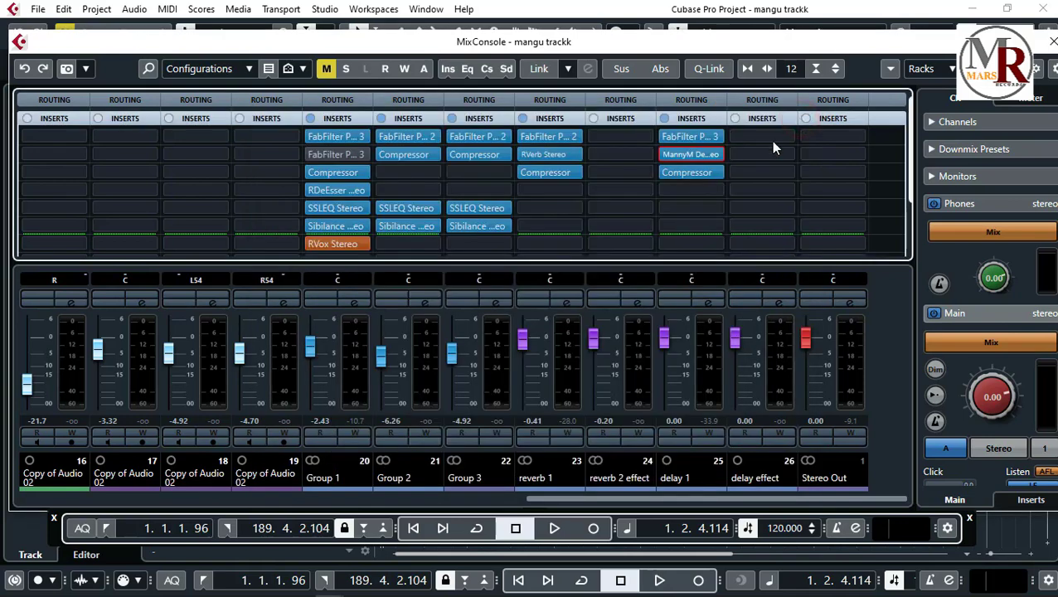
- Load MonoDelay into the fifth insert slot of the delay 1 channel and move its window clear of that channel
left_click(695, 208)
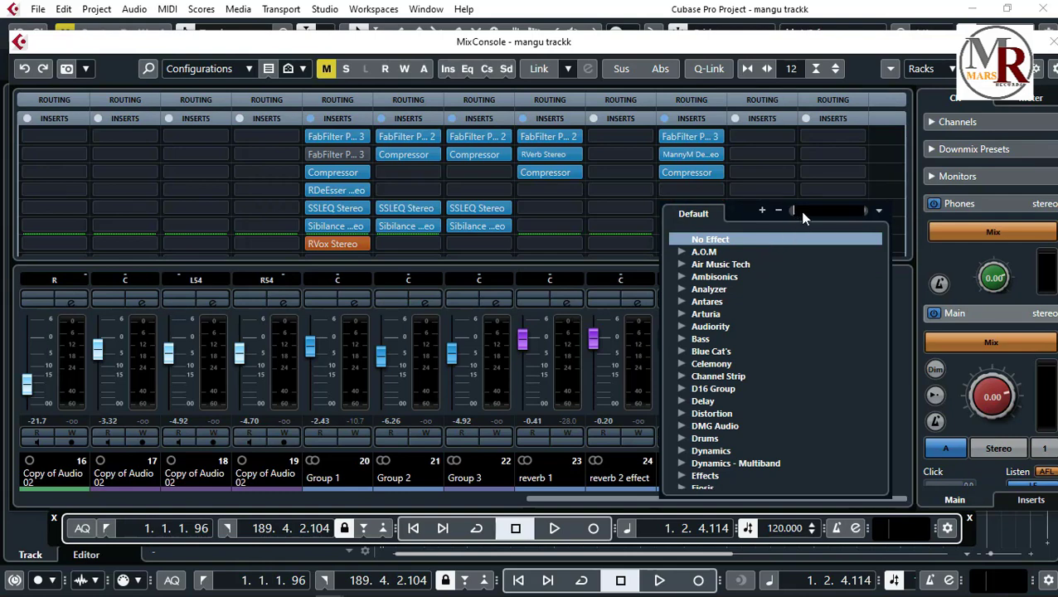
type("dela")
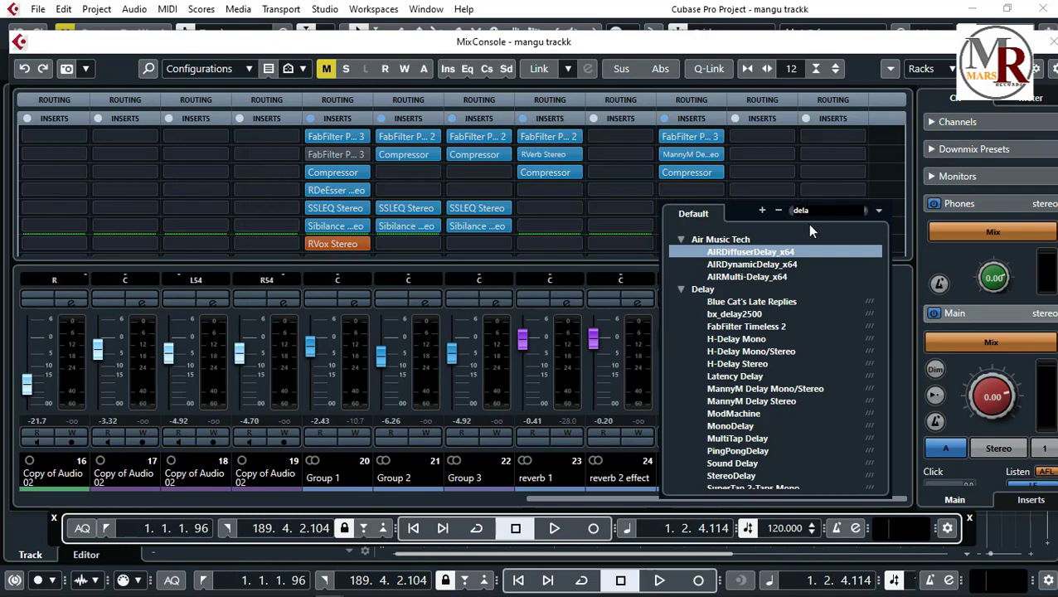
scroll(742, 457, "down", 1)
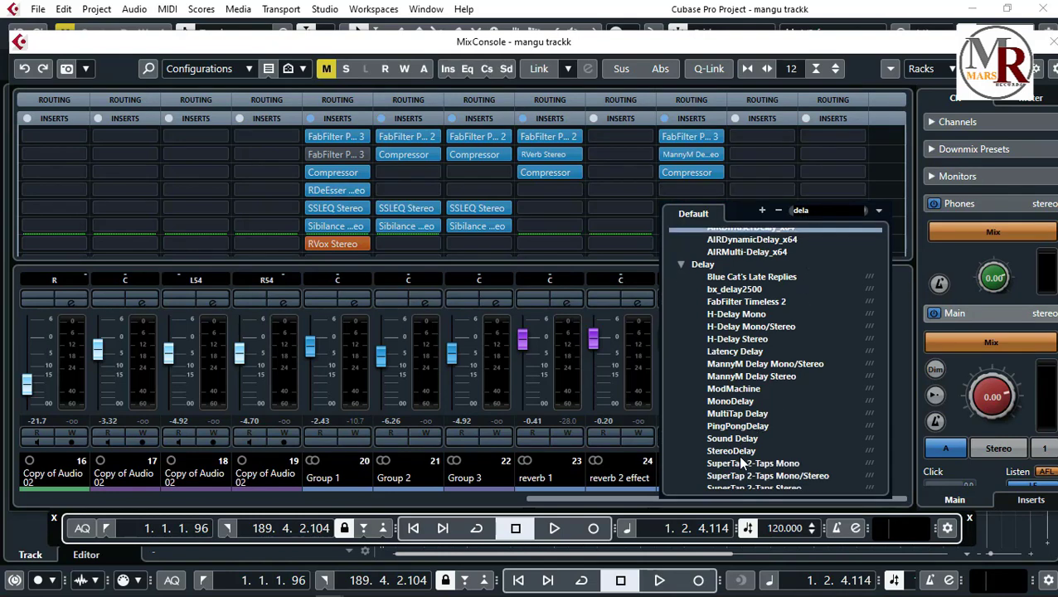
left_click(741, 402)
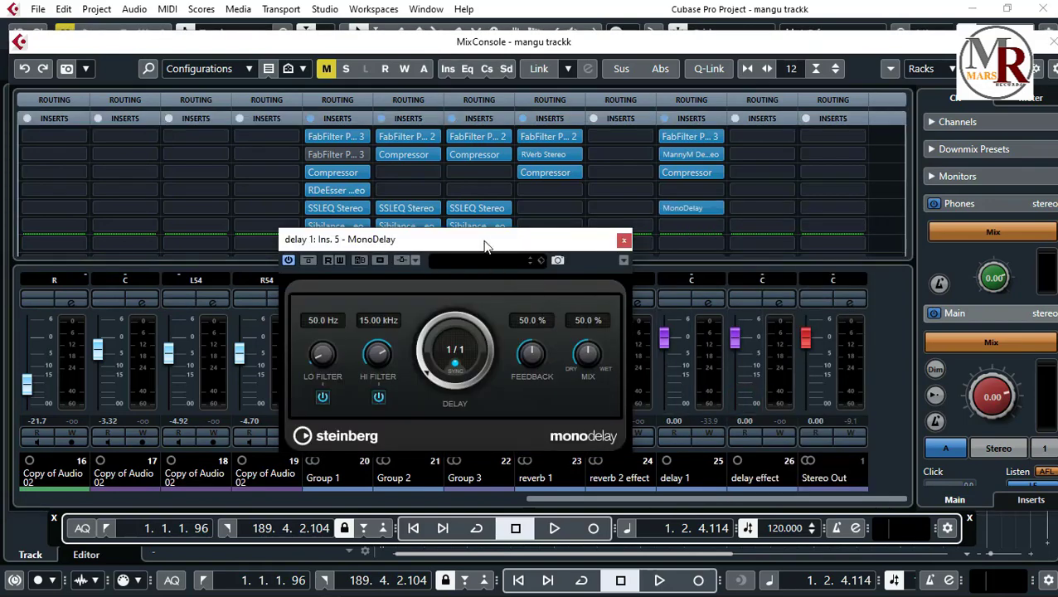
left_click_drag(486, 246, 300, 118)
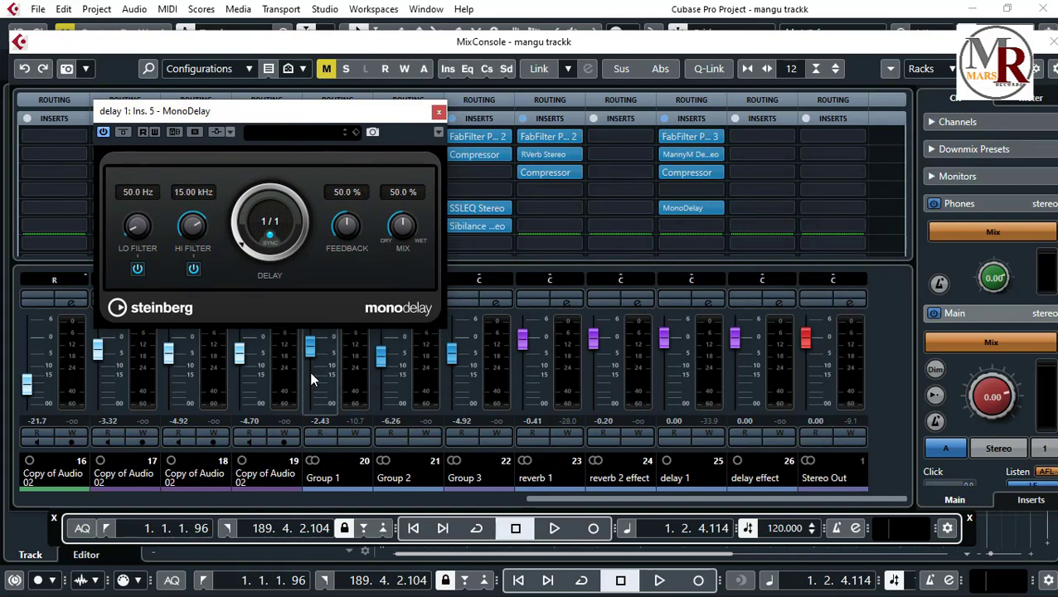
- Turn off tempo sync in MonoDelay so the delay time is set in milliseconds
left_click(269, 221)
left_click(270, 237)
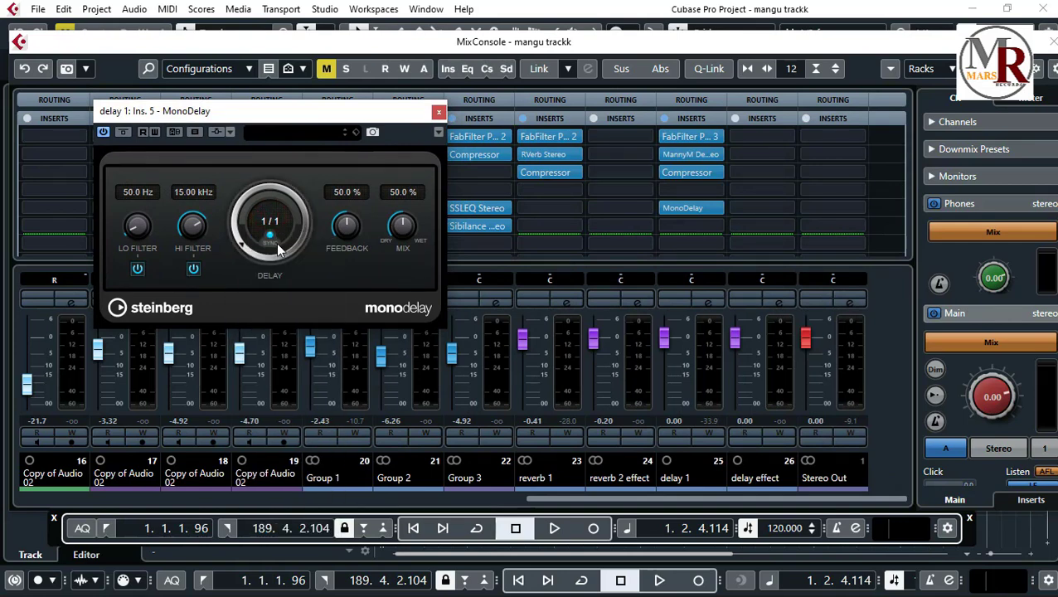
left_click(270, 238)
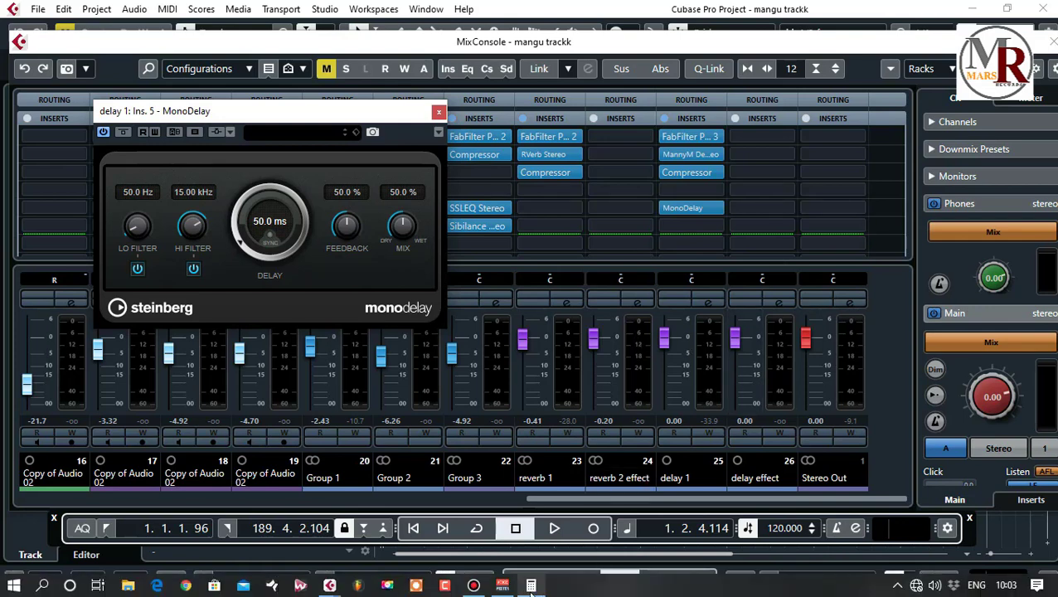
- Switch to Calculator, divide 60000 by the project tempo of 120, and minimise it to return to Cubase
left_click(531, 586)
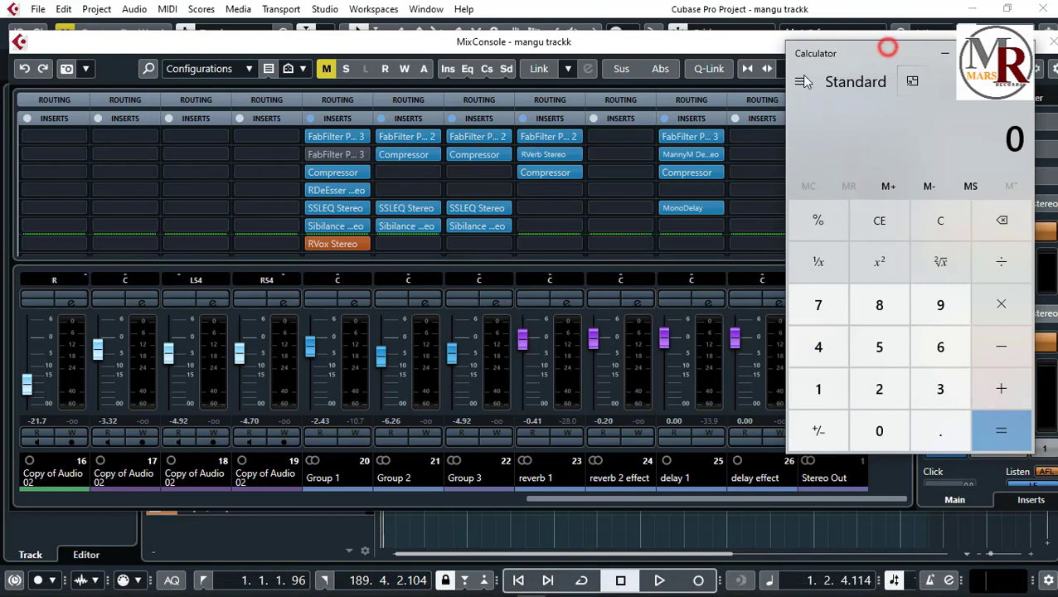
left_click_drag(885, 50, 144, 94)
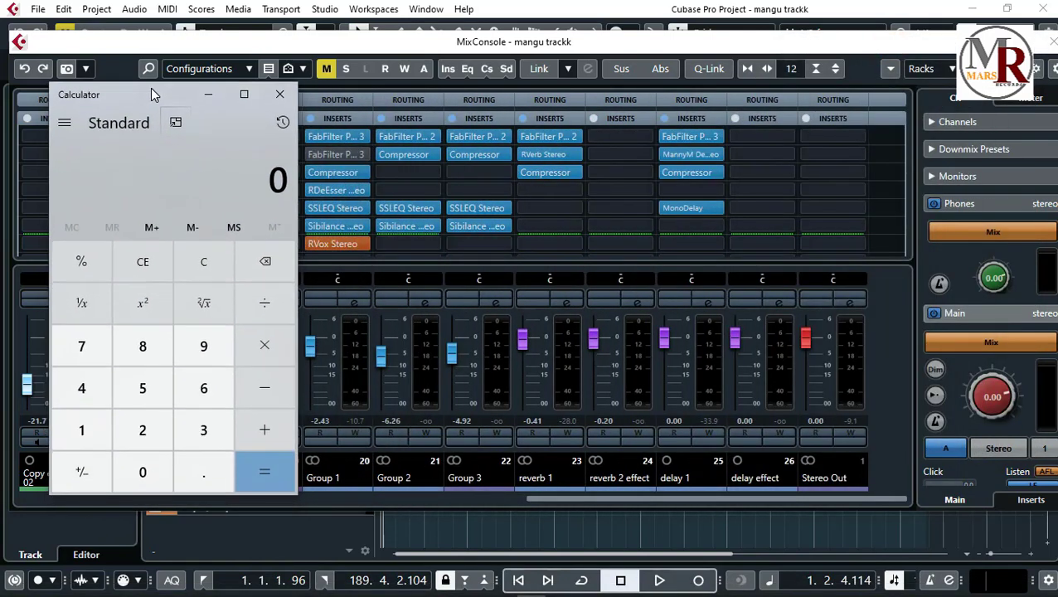
left_click(207, 390)
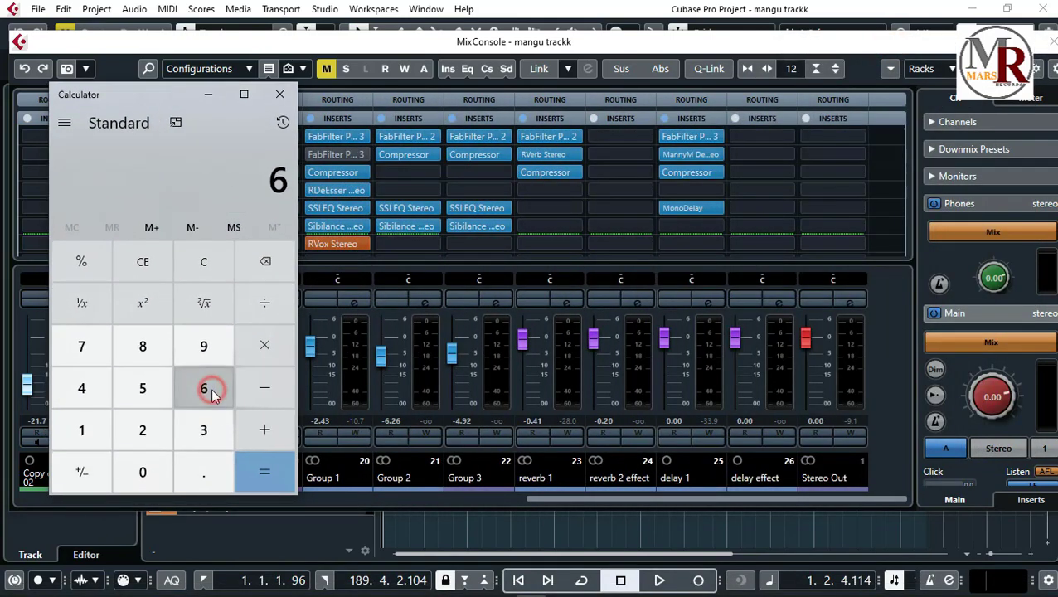
left_click(145, 474)
left_click(145, 473)
left_click(144, 473)
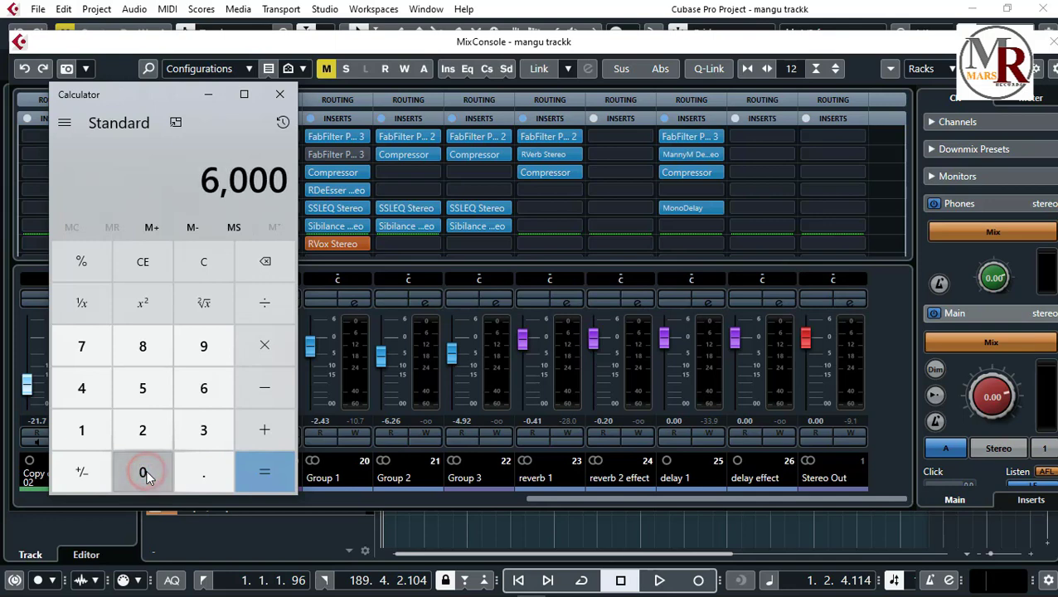
left_click(145, 474)
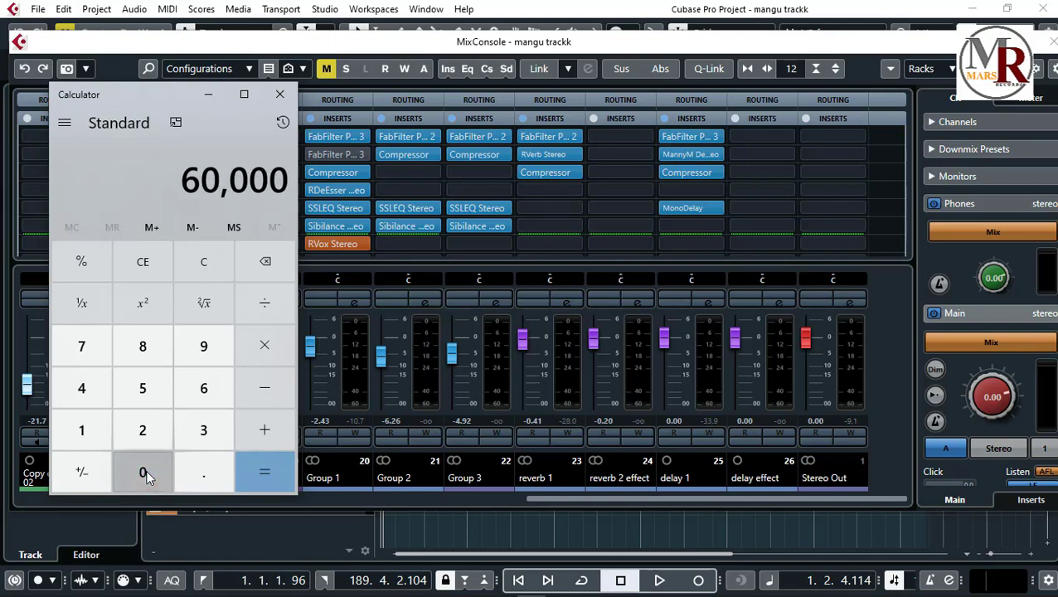
left_click(260, 306)
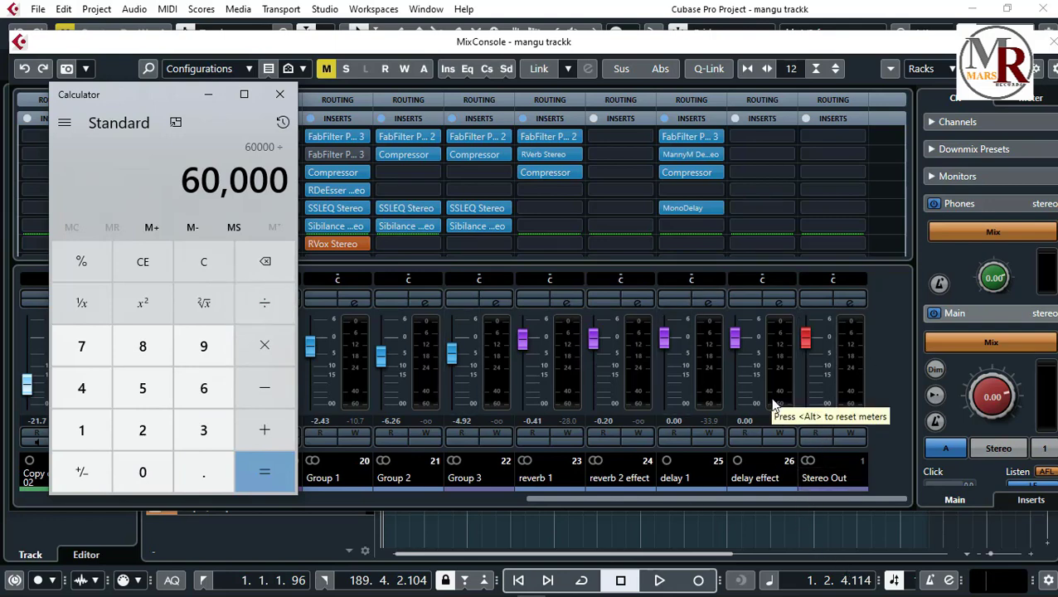
left_click(82, 435)
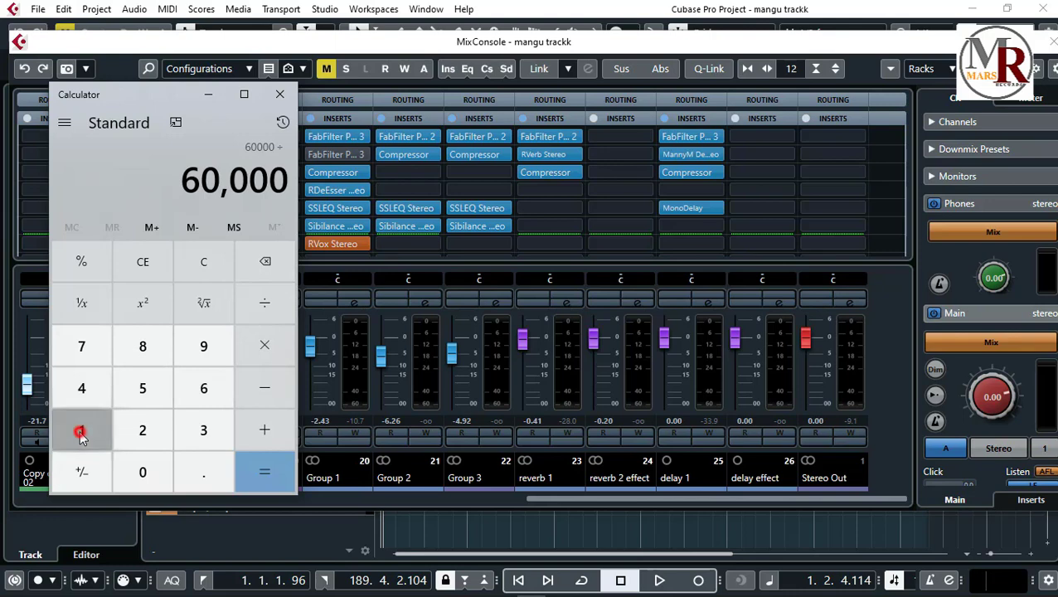
left_click(145, 433)
left_click(149, 473)
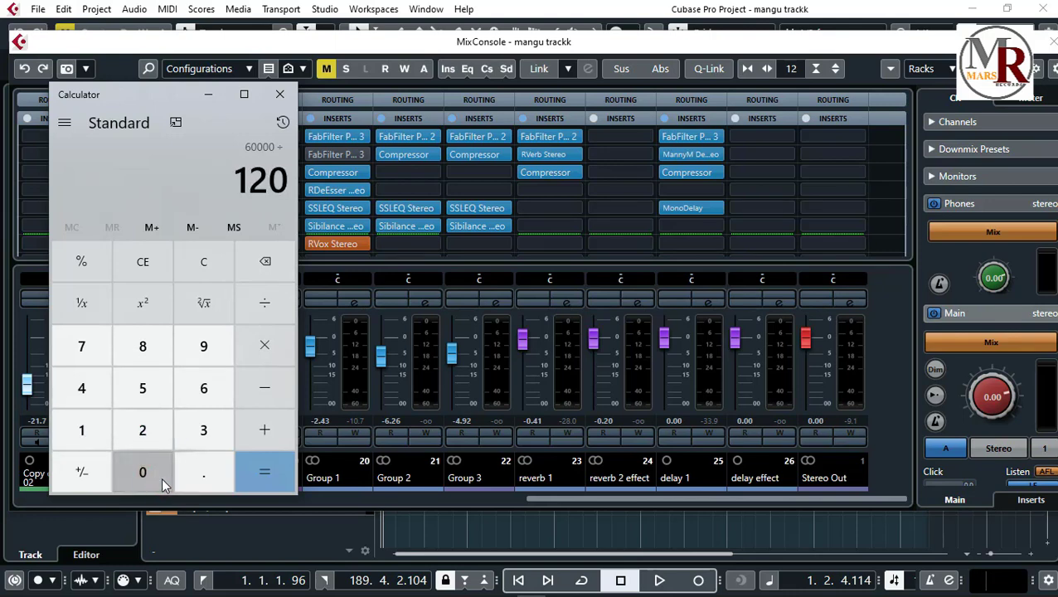
left_click(255, 478)
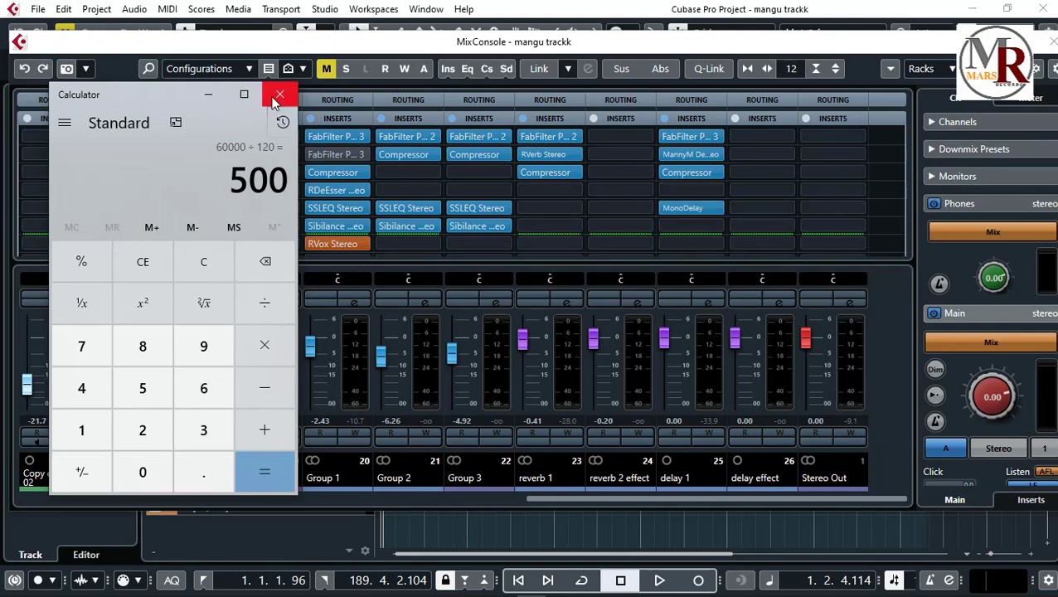
left_click(212, 94)
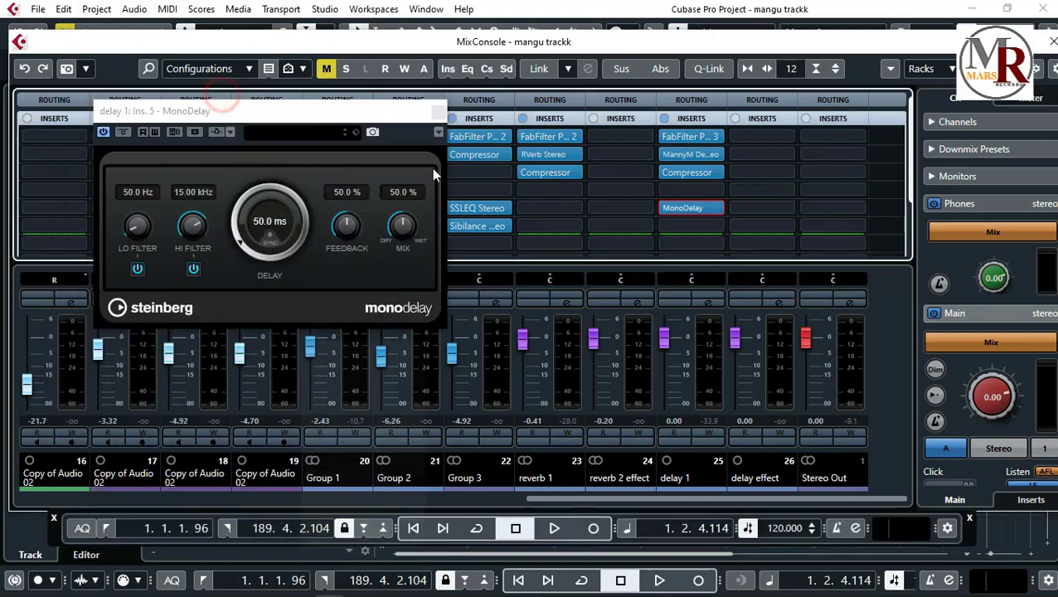
- Set the MonoDelay delay time to 500 ms and its feedback to 12 %
left_click(266, 225)
left_click(268, 221)
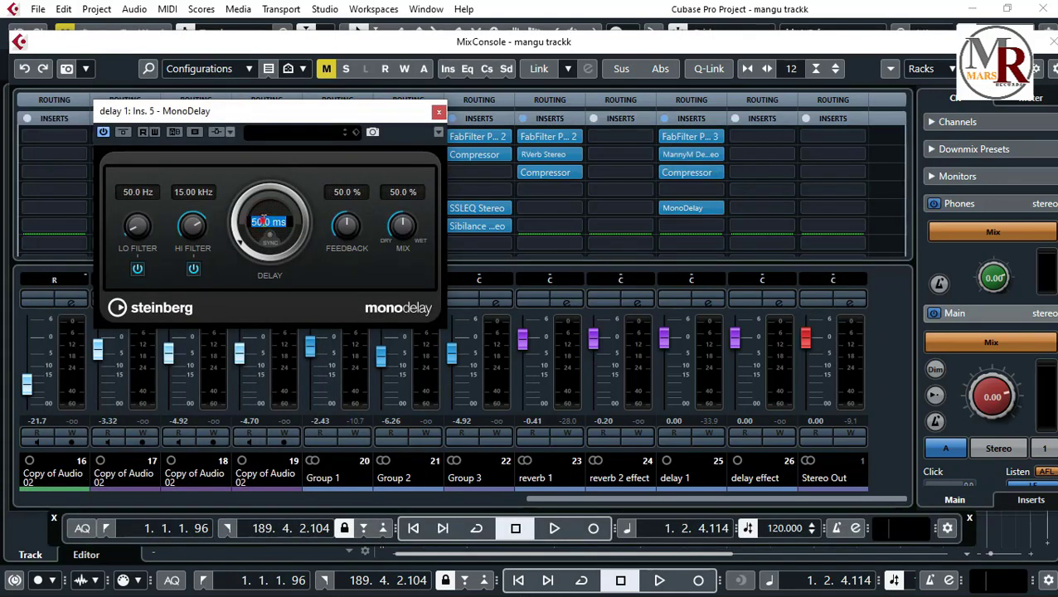
left_click(263, 221)
type("0.")
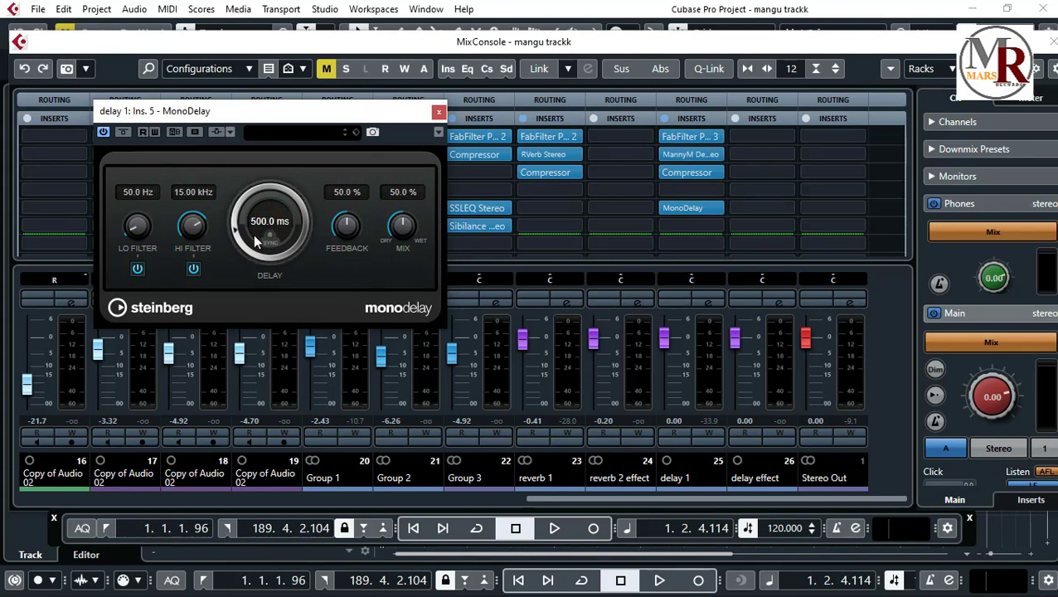
left_click_drag(338, 232, 329, 282)
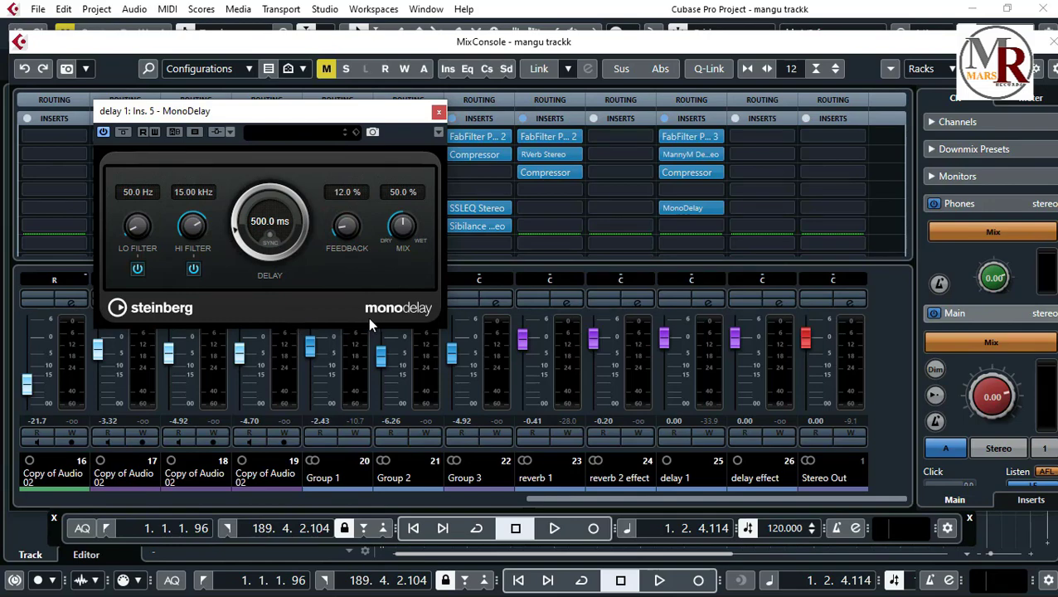
- Bypass the MannyM Delay Stereo insert on delay 1, then uncover the project tracks by lowering the MixConsole and closing MonoDelay
left_click(666, 156)
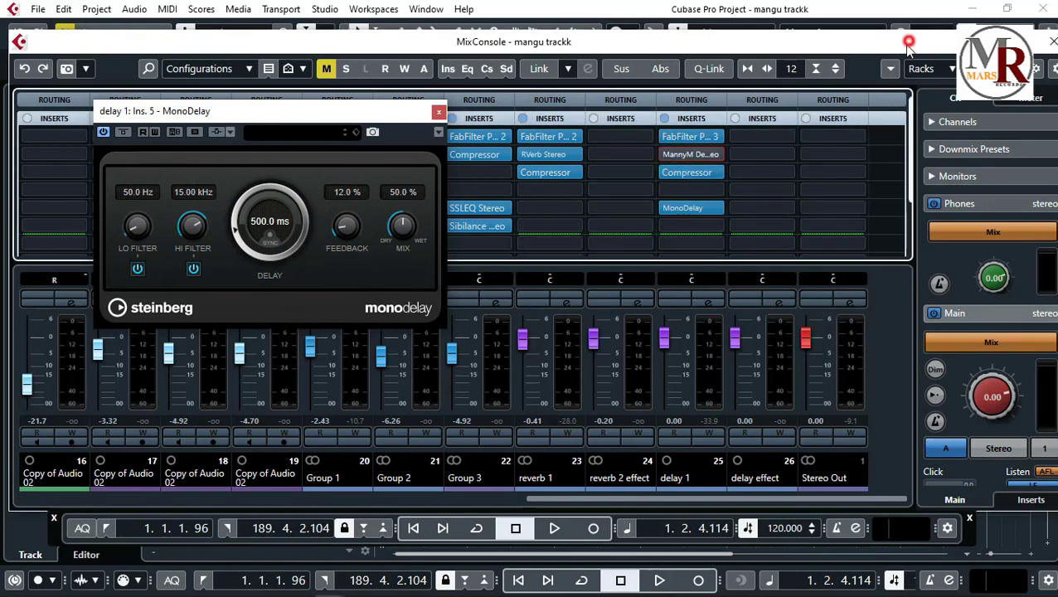
left_click_drag(908, 43, 798, 344)
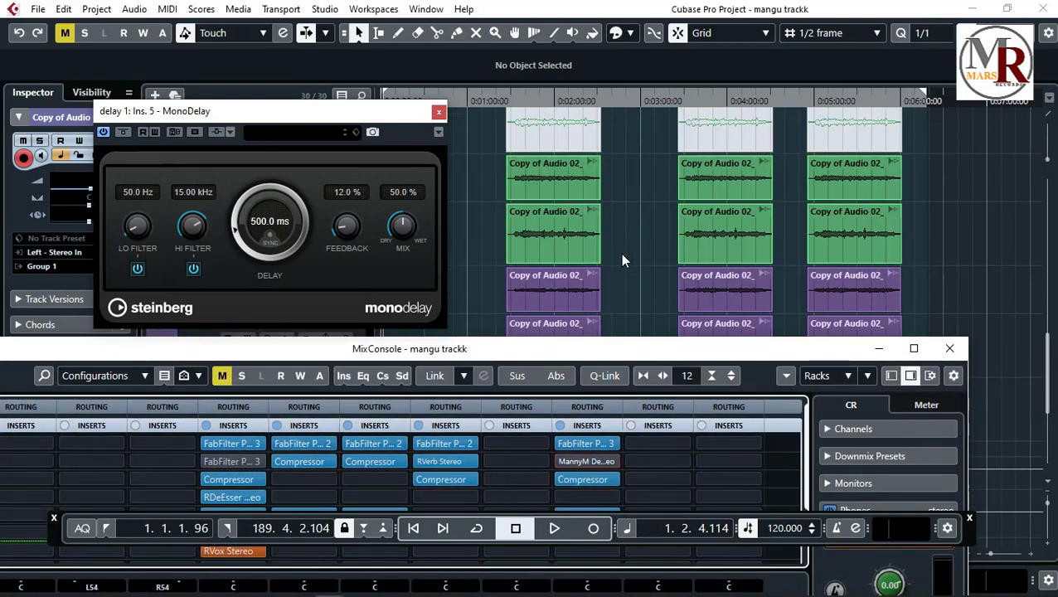
left_click(439, 111)
- Play the project from the beginning, solo the Audio 02 track to hear its delay, and stop playback
scroll(441, 241, "down", 3)
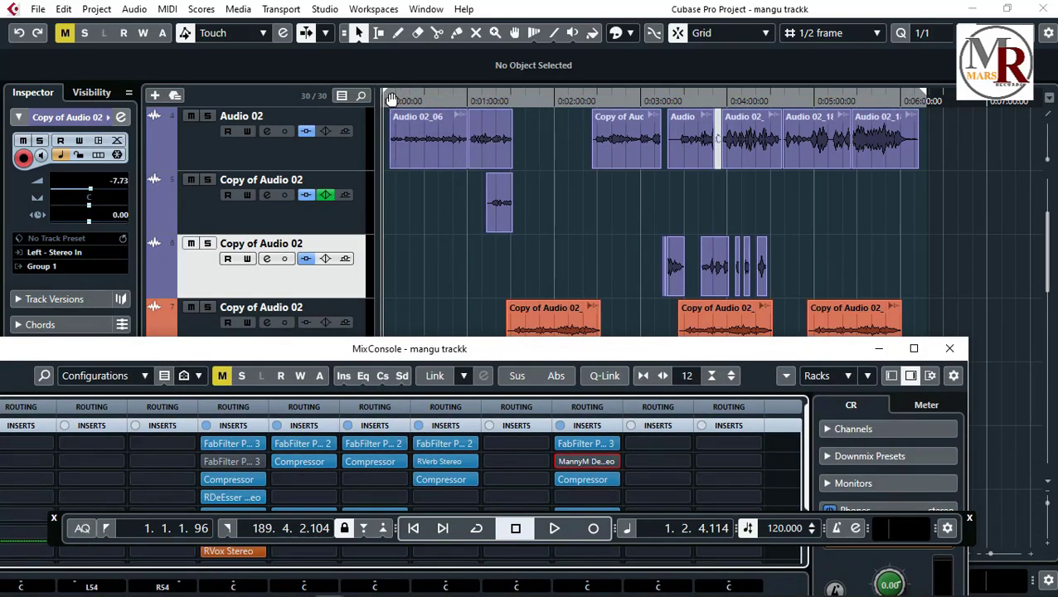
left_click(391, 97)
key("space")
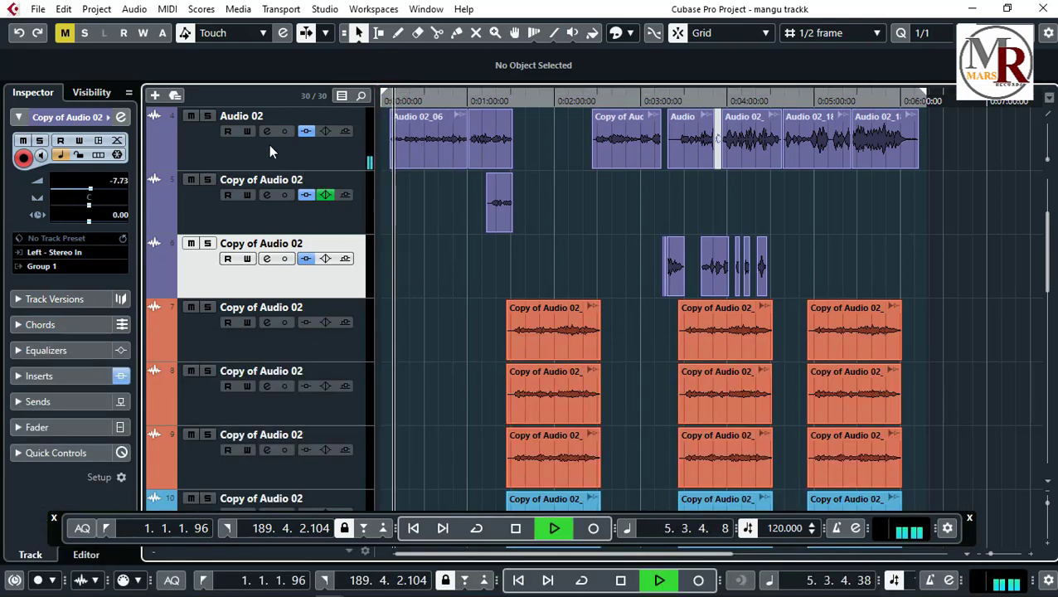
left_click(208, 117)
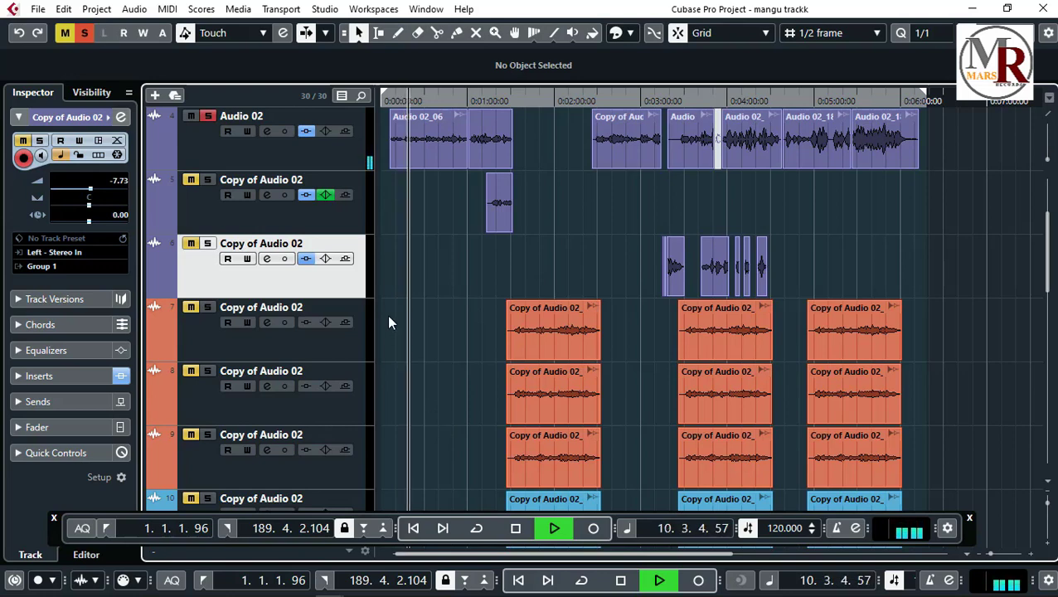
key("space")
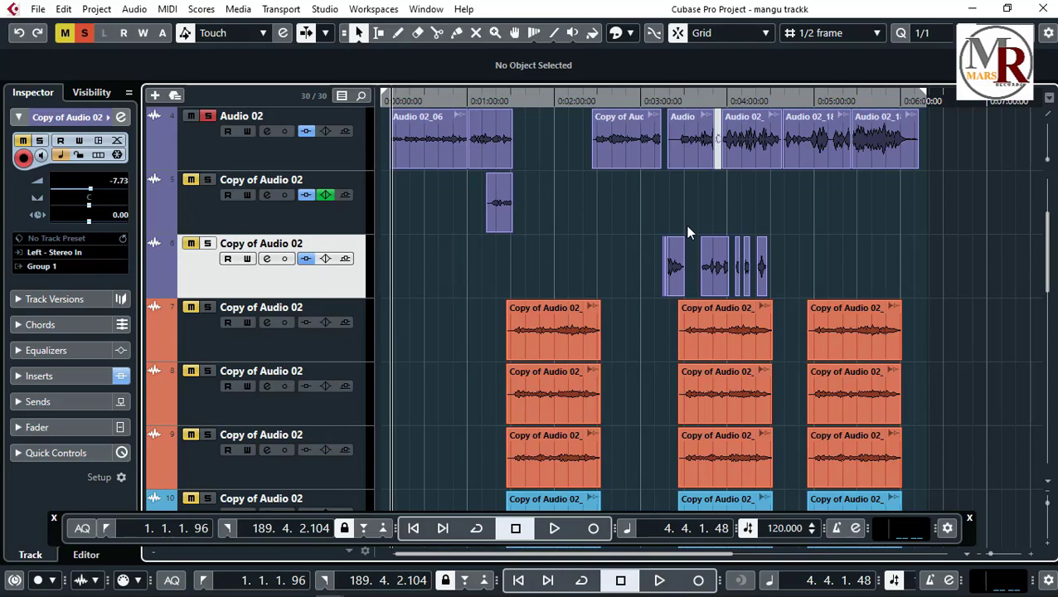
- Bring the MixConsole back up with the transport panel hidden, then view and close the Compressor on the delay 1 channel
key("F3")
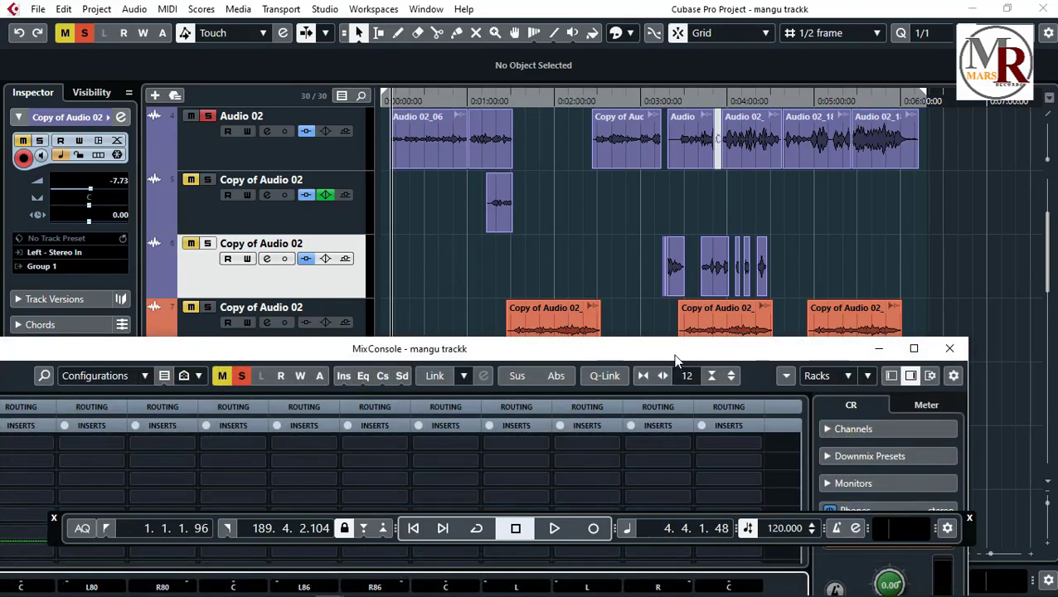
left_click_drag(699, 347, 747, 87)
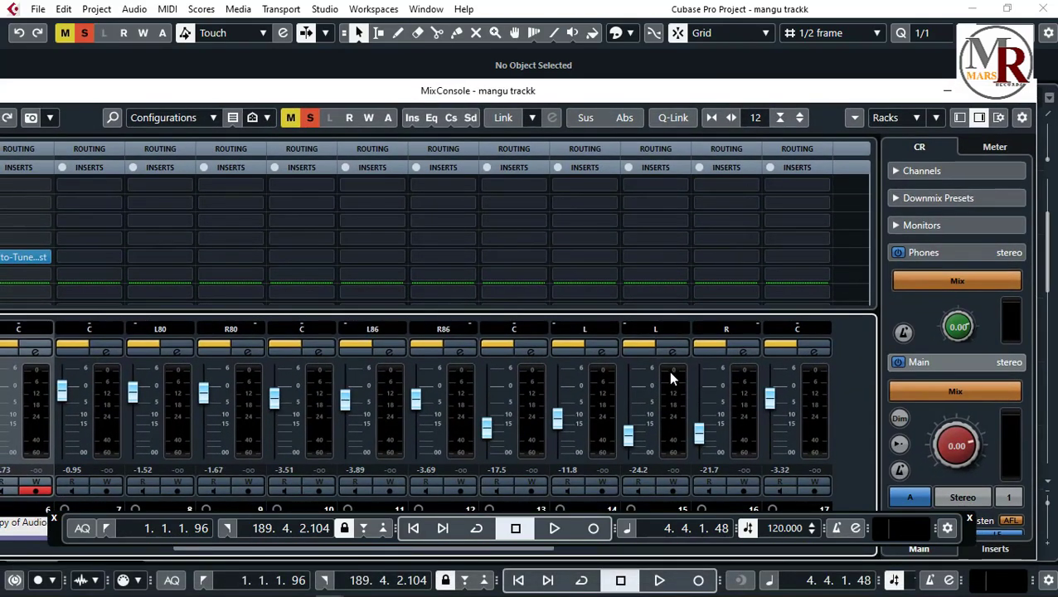
scroll(697, 415, "left", 4)
scroll(724, 461, "left", 2)
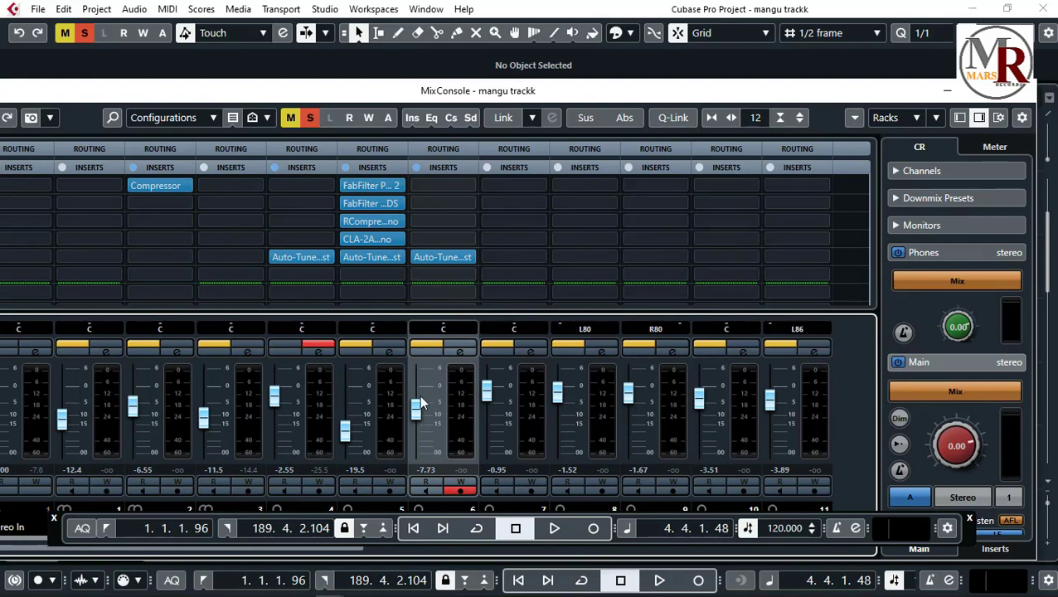
scroll(707, 332, "right", 1)
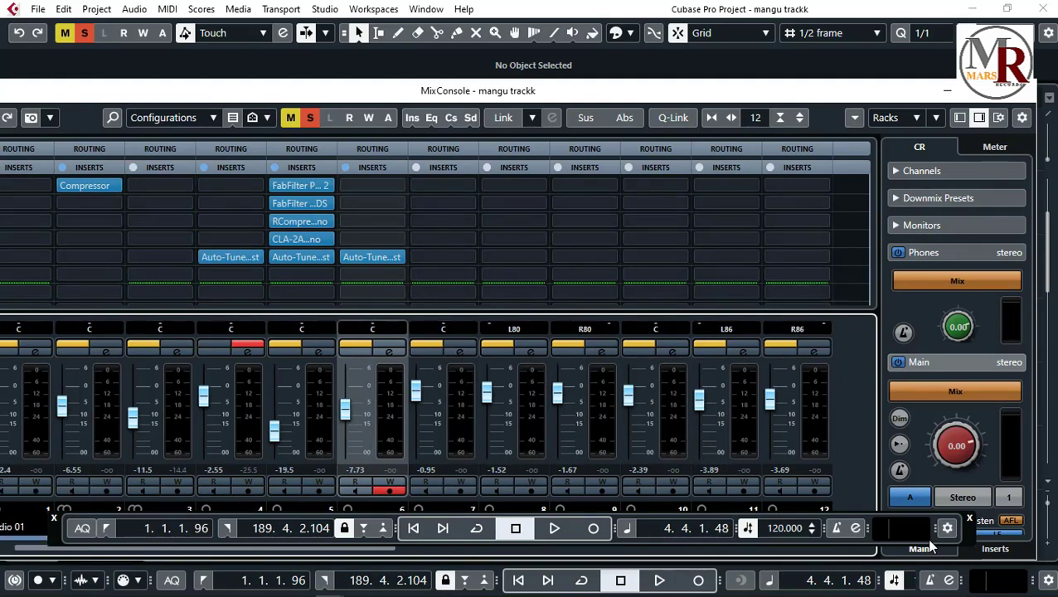
key("F2")
left_click_drag(351, 549, 804, 544)
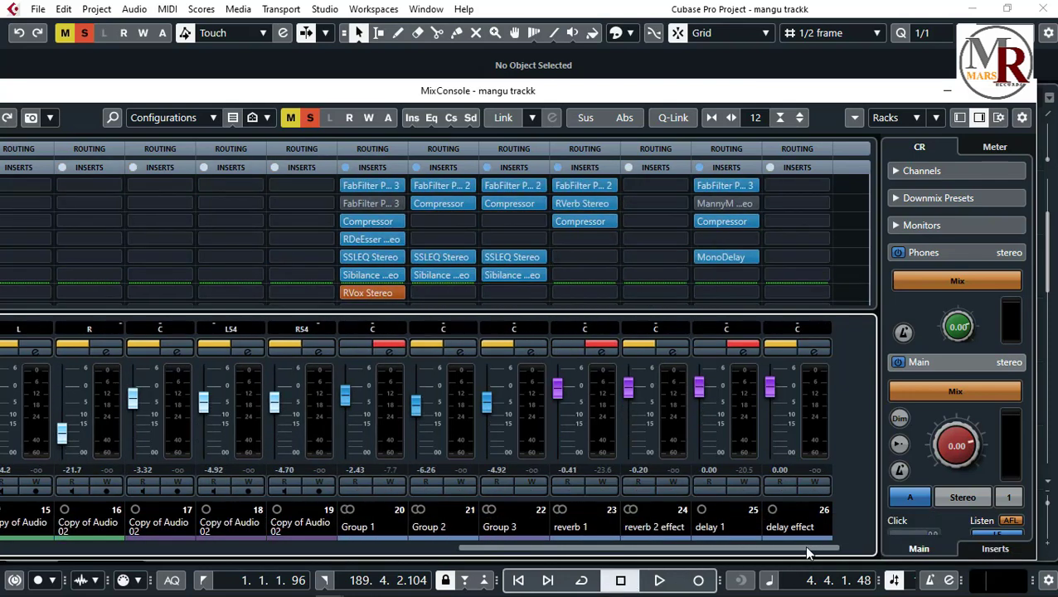
double_click(715, 220)
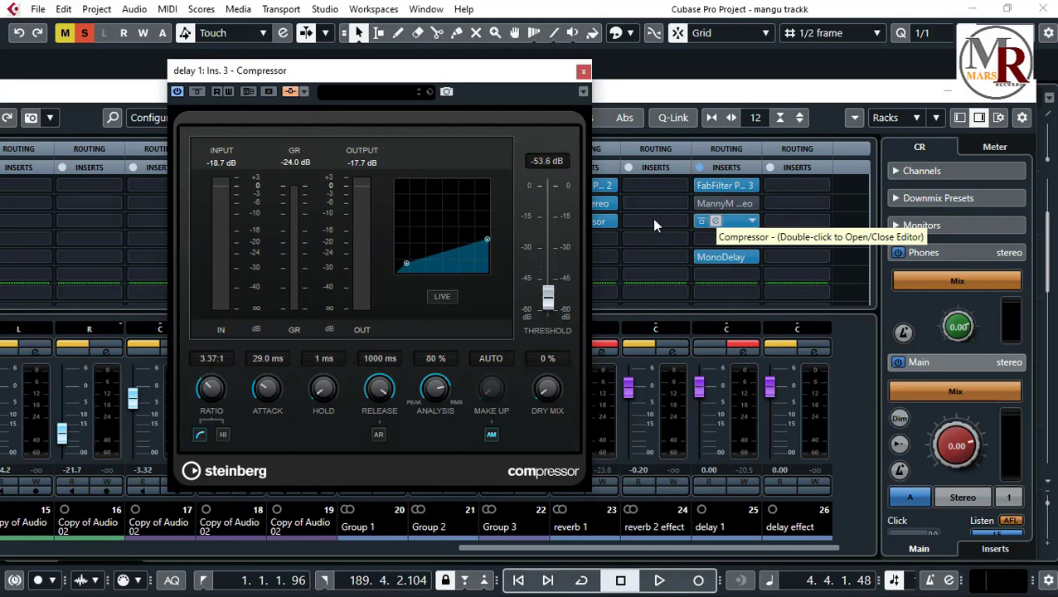
left_click(583, 70)
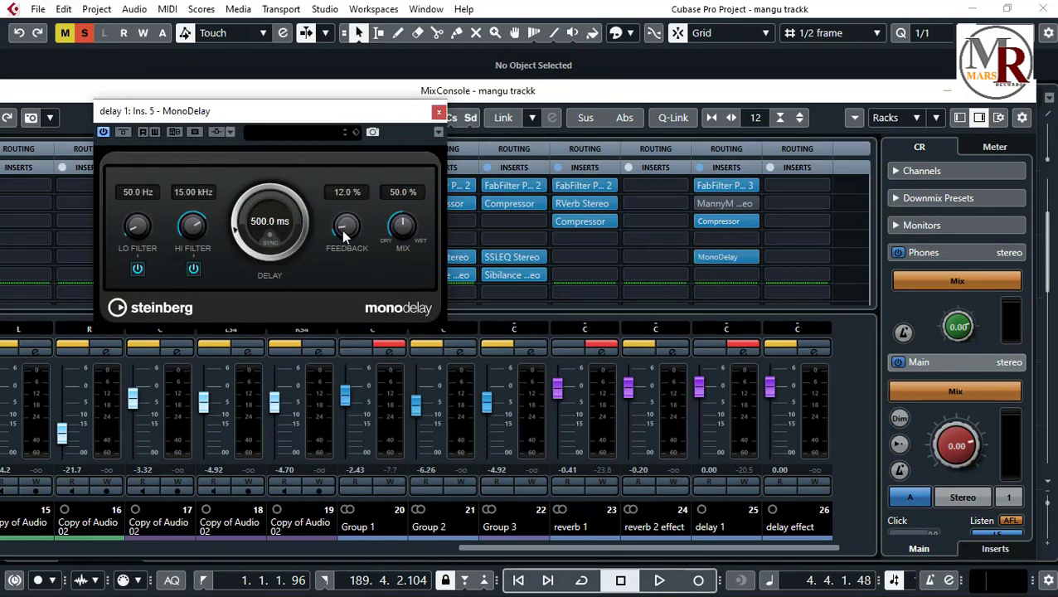
- Set MonoDelay's feedback on delay 1 to 10 %, play the vocal to hear it, then stop and close the plug-in
mouse_move(345, 236)
left_mouse_down()
mouse_move(346, 221)
mouse_move(346, 240)
left_mouse_up()
left_click_drag(349, 235, 347, 236)
key("space")
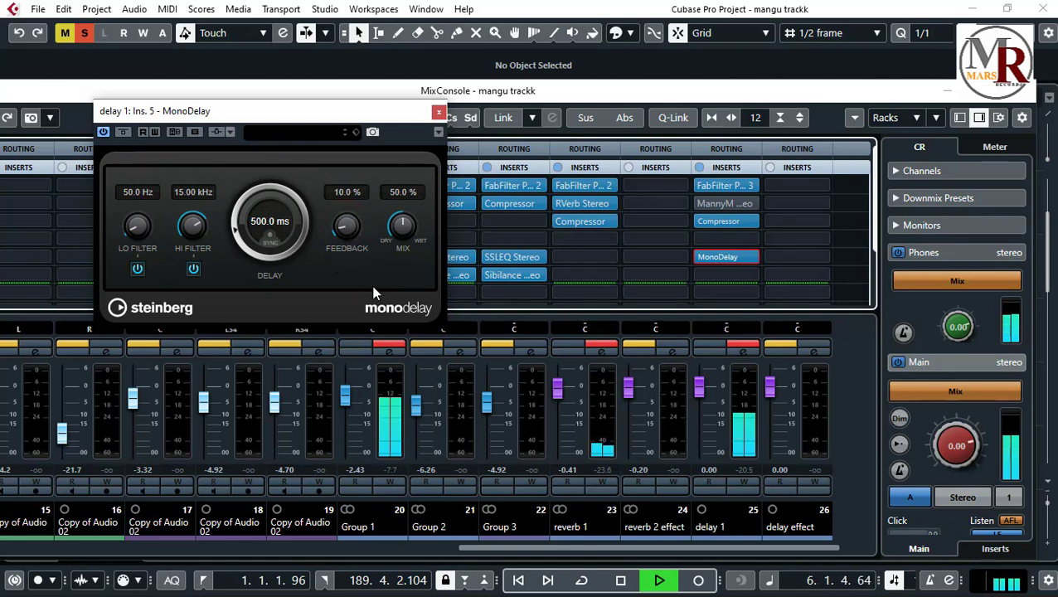
key("space")
left_click(440, 114)
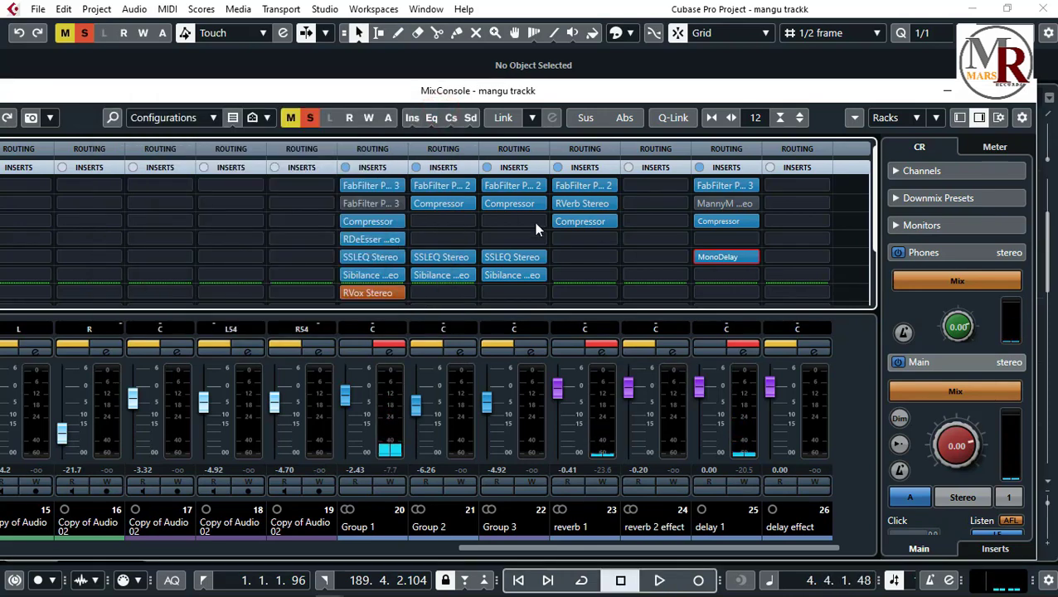
- Bypass RVerb Stereo on the reverb 1 channel and load the RoomWorks reverb into its fifth insert slot
left_click(563, 204)
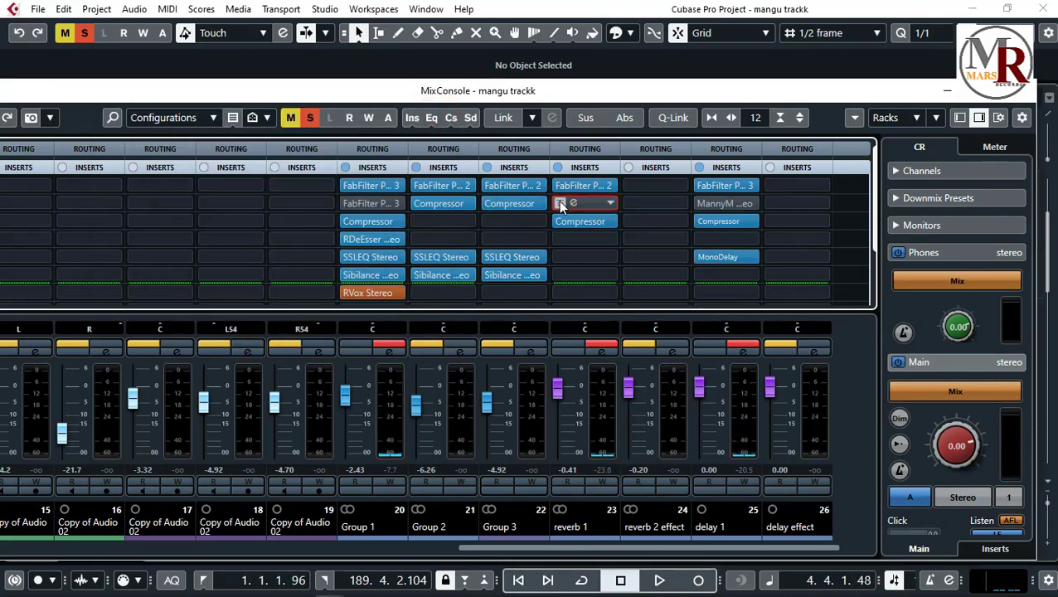
left_click(597, 257)
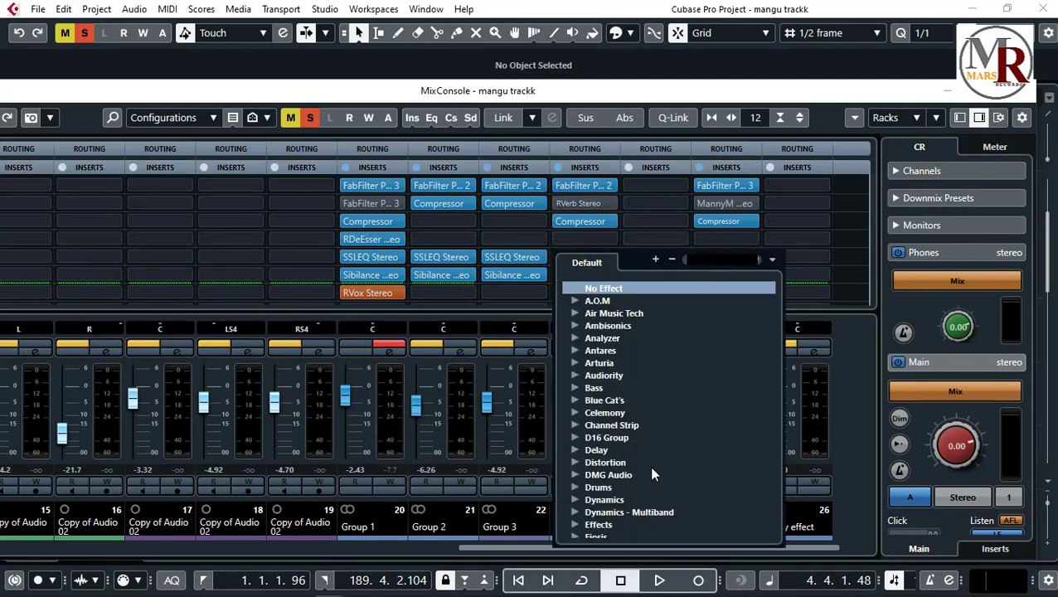
scroll(623, 488, "down", 5)
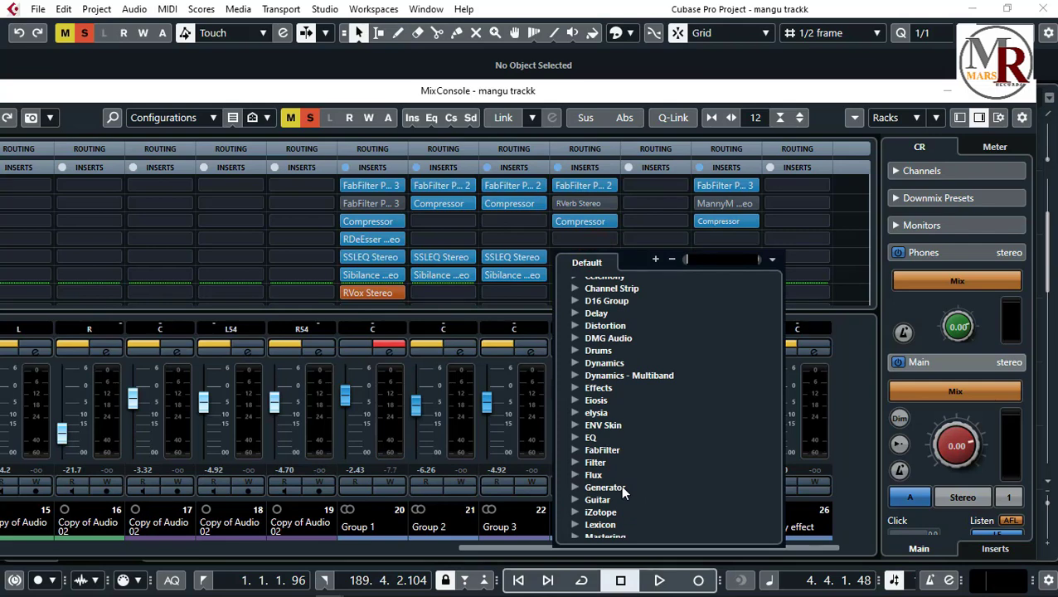
scroll(623, 488, "down", 5)
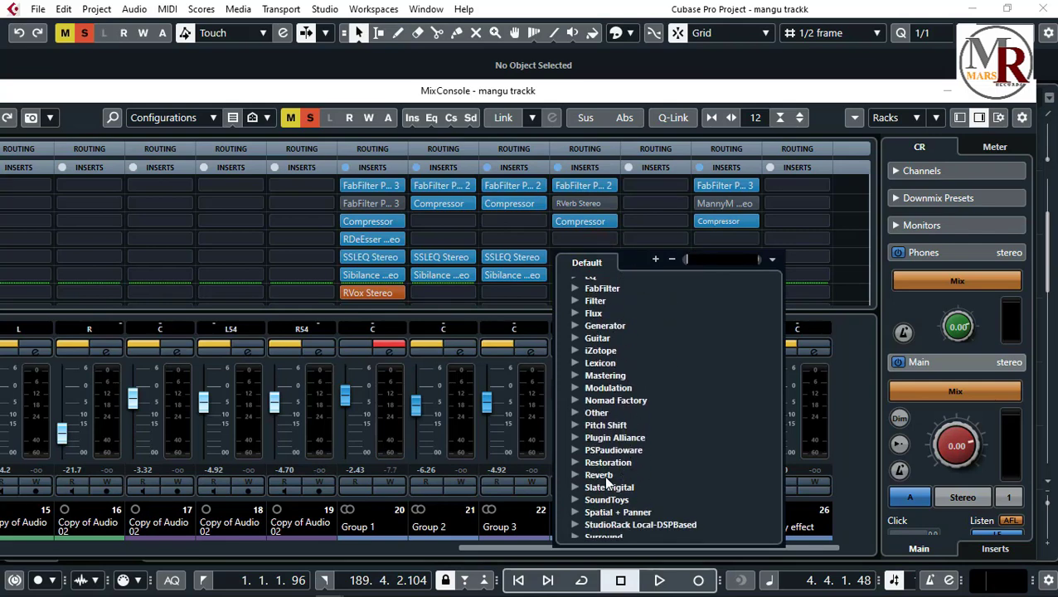
left_click(575, 475)
scroll(664, 474, "down", 4)
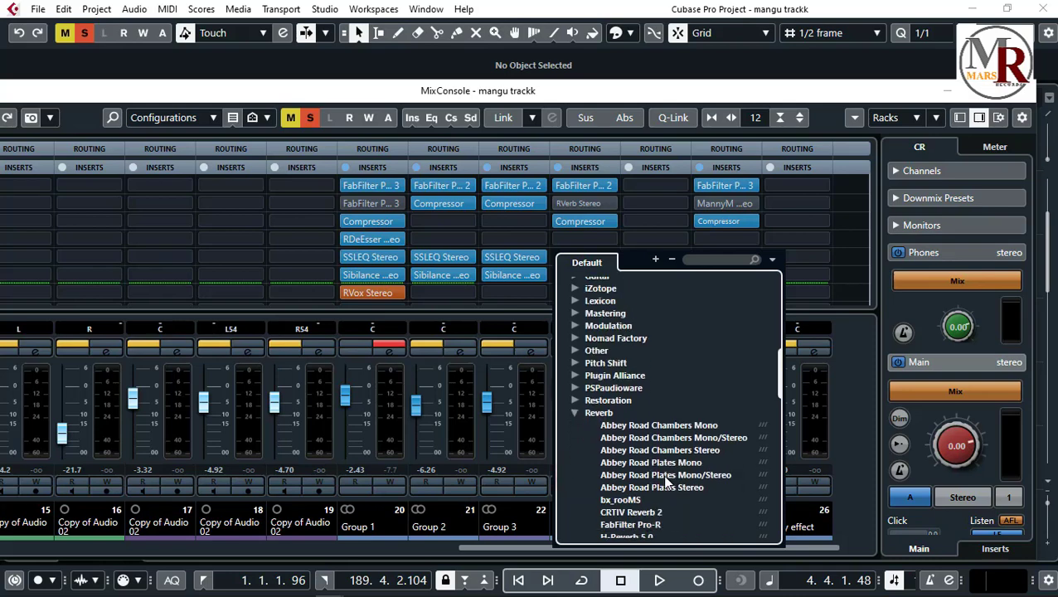
scroll(661, 478, "down", 3)
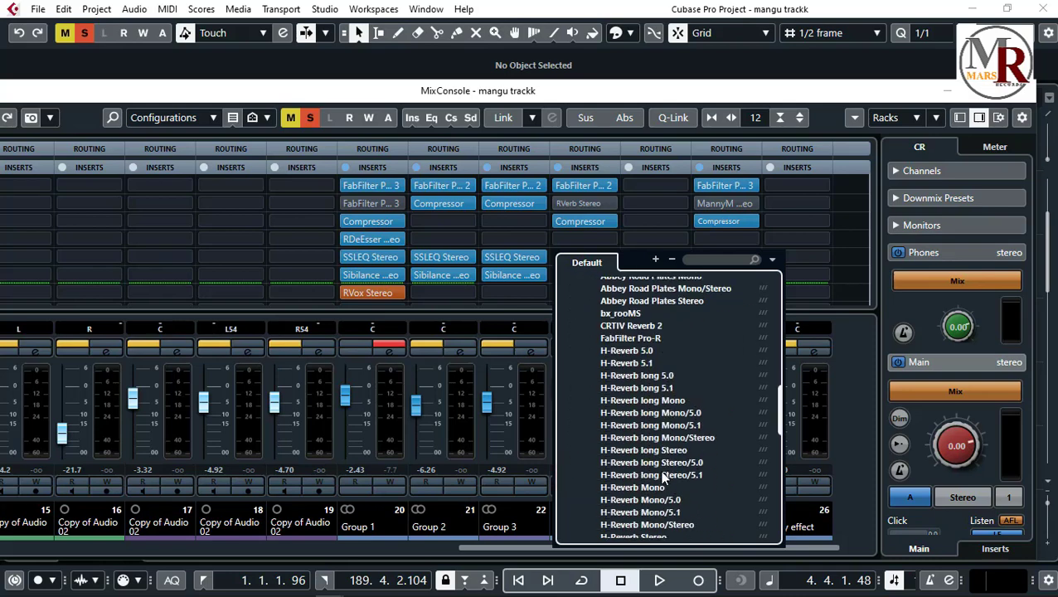
scroll(661, 445, "down", 3)
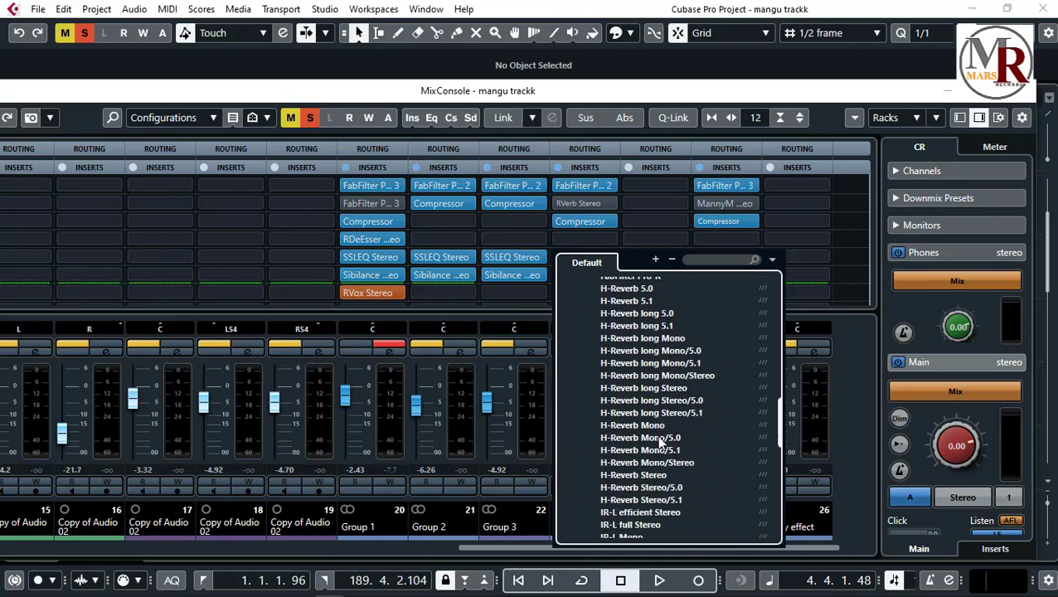
scroll(661, 444, "down", 6)
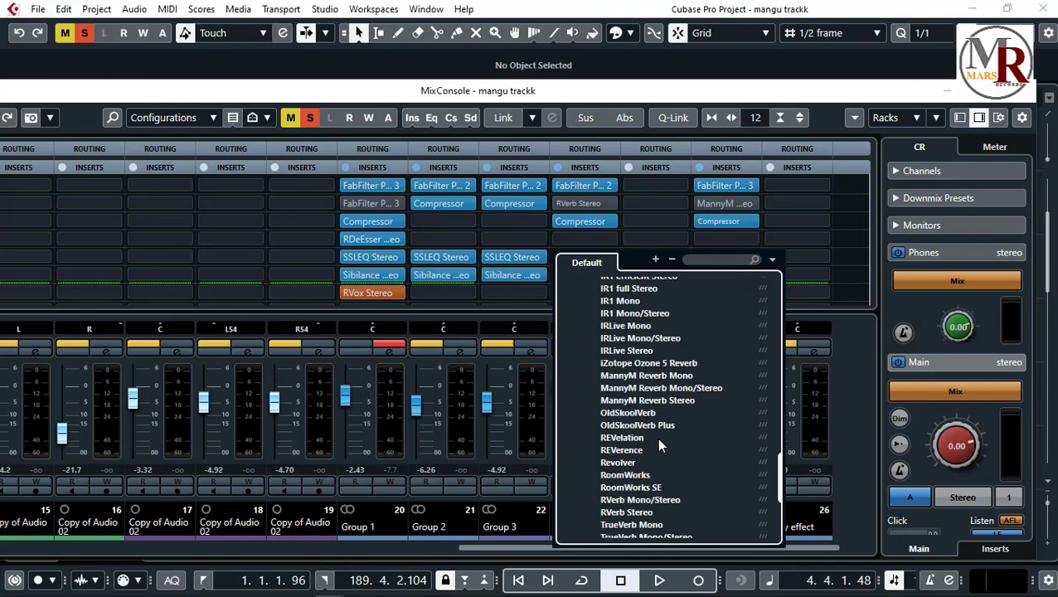
scroll(659, 446, "down", 1)
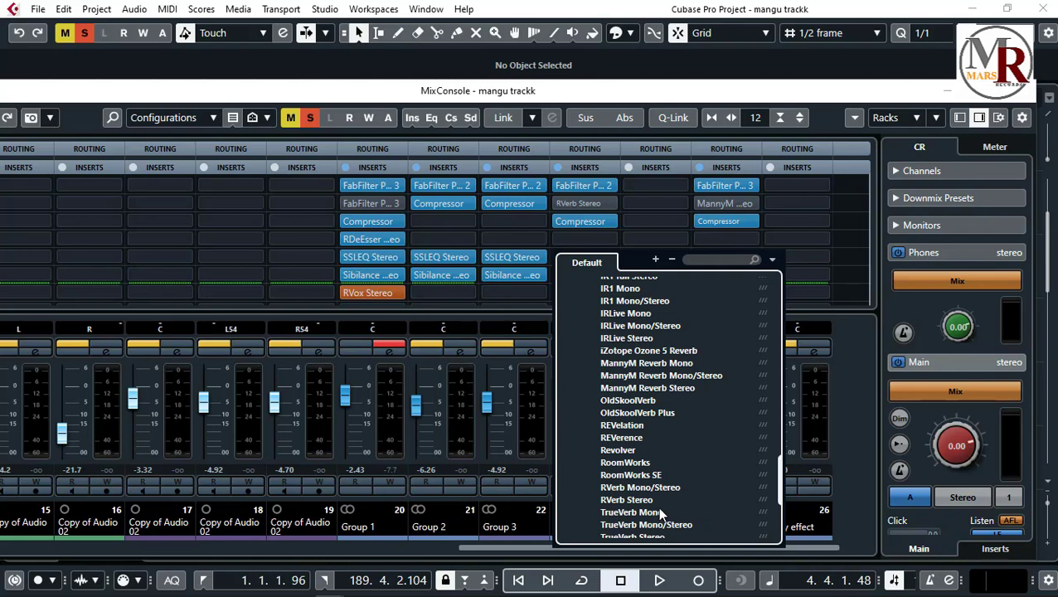
left_click(628, 464)
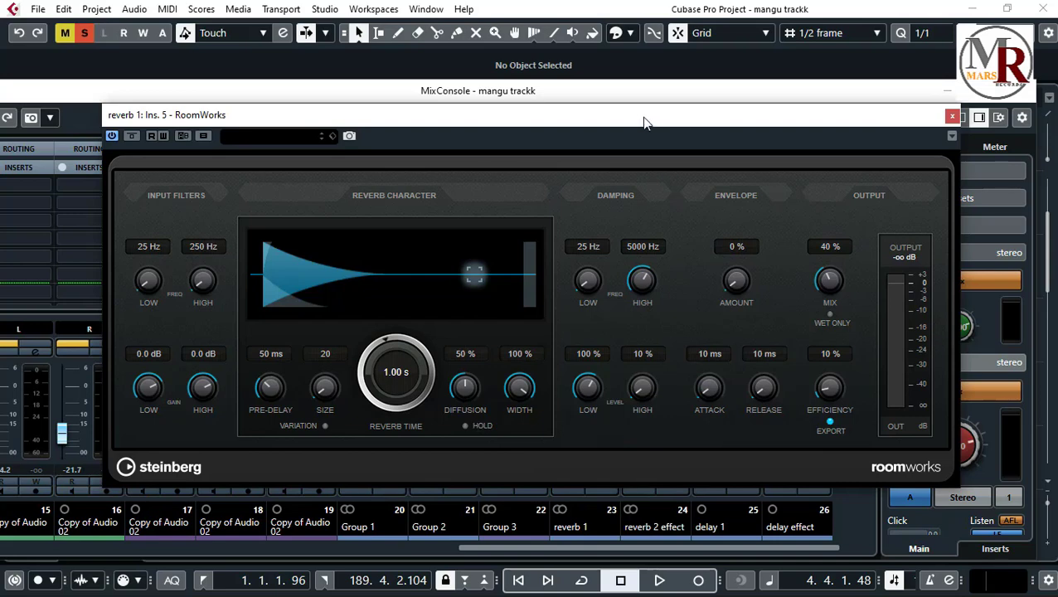
left_click_drag(631, 118, 589, 109)
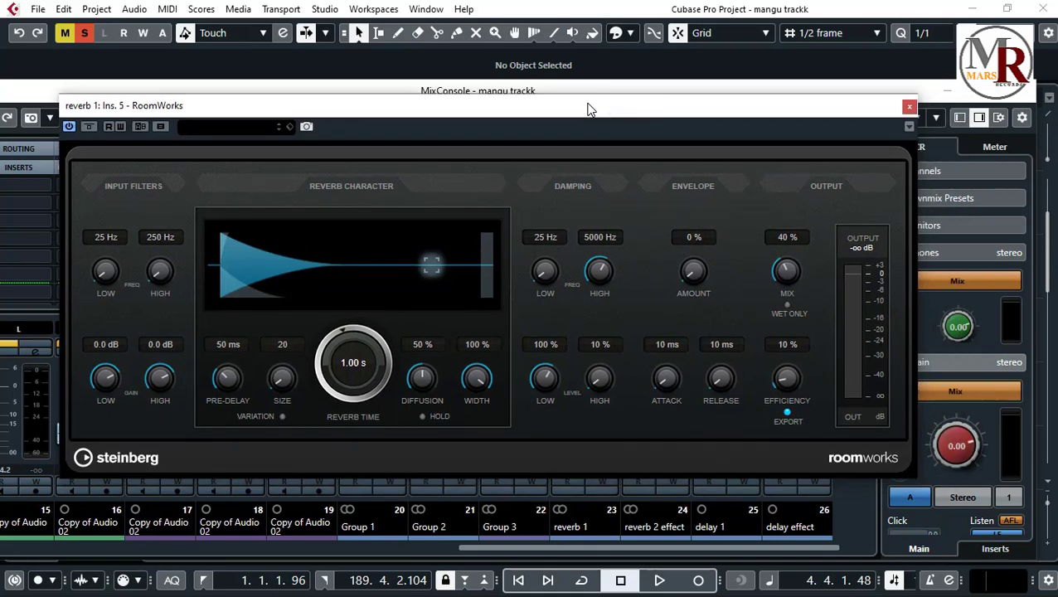
- Switch to the Calculator, reposition its window, and highlight the result of 60000 ÷ 120
left_click(349, 370)
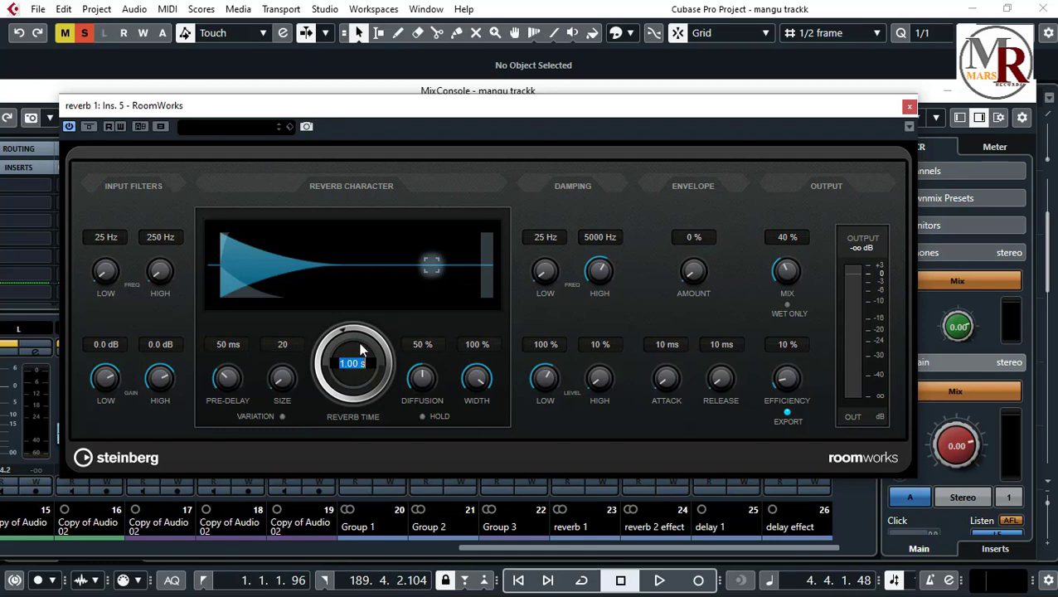
left_click_drag(547, 102, 517, 93)
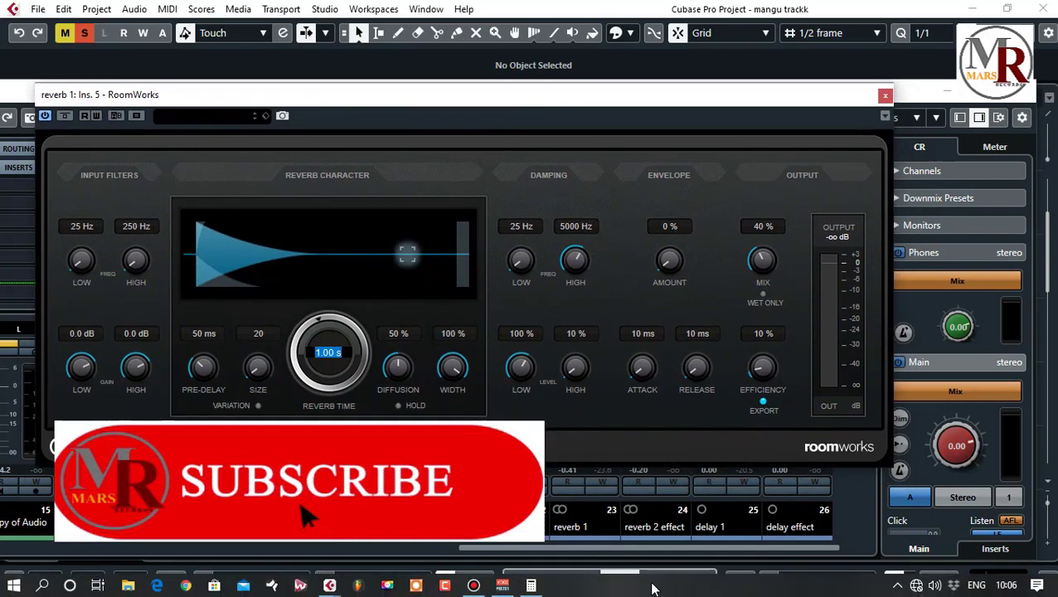
left_click(531, 586)
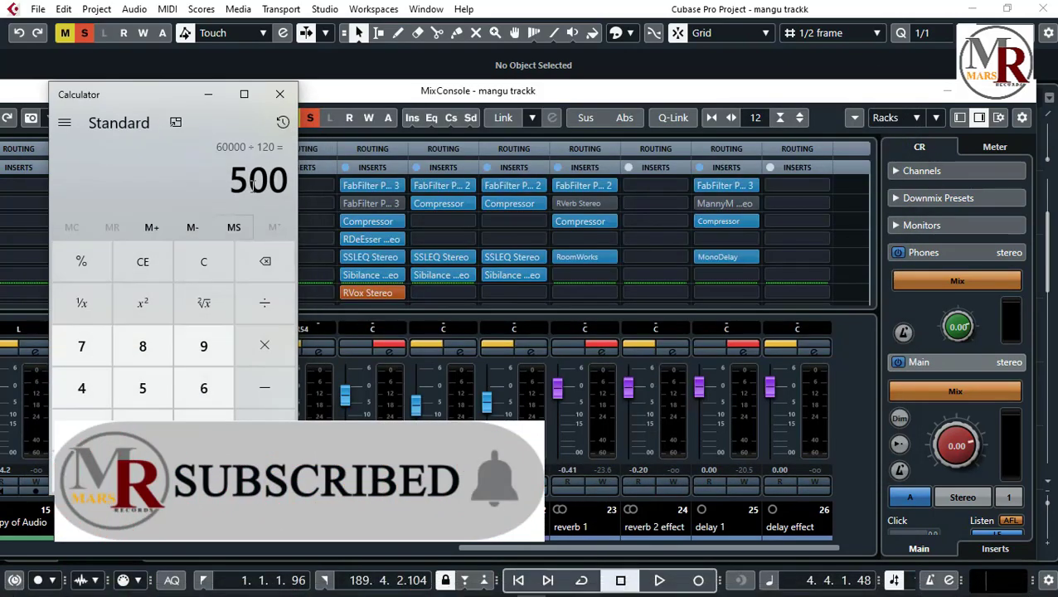
mouse_move(170, 95)
left_mouse_down()
mouse_move(756, 94)
mouse_move(278, 110)
left_mouse_up()
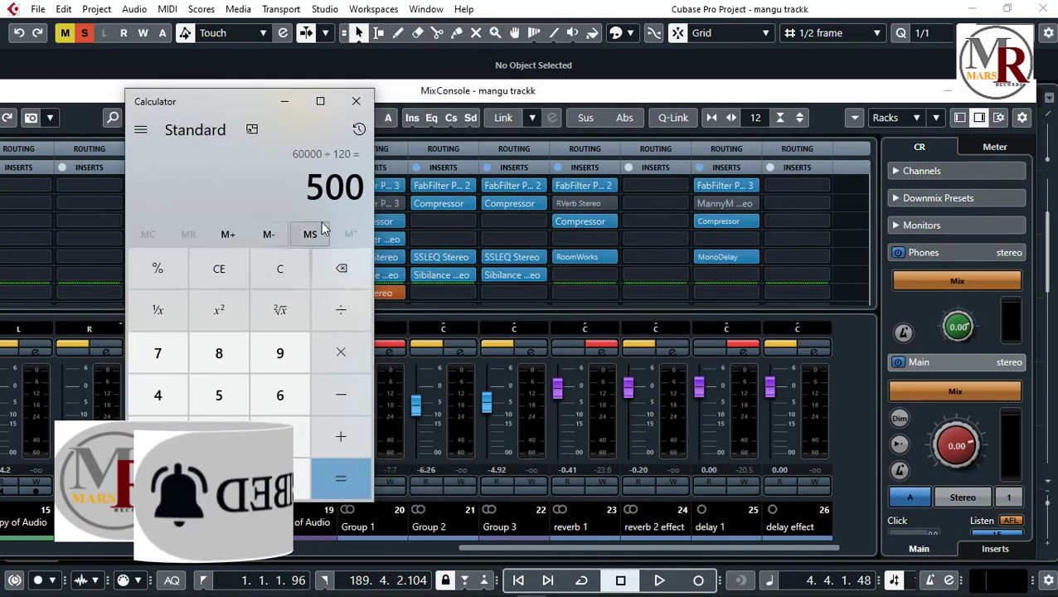
left_click(305, 192)
left_click_drag(305, 192, 367, 194)
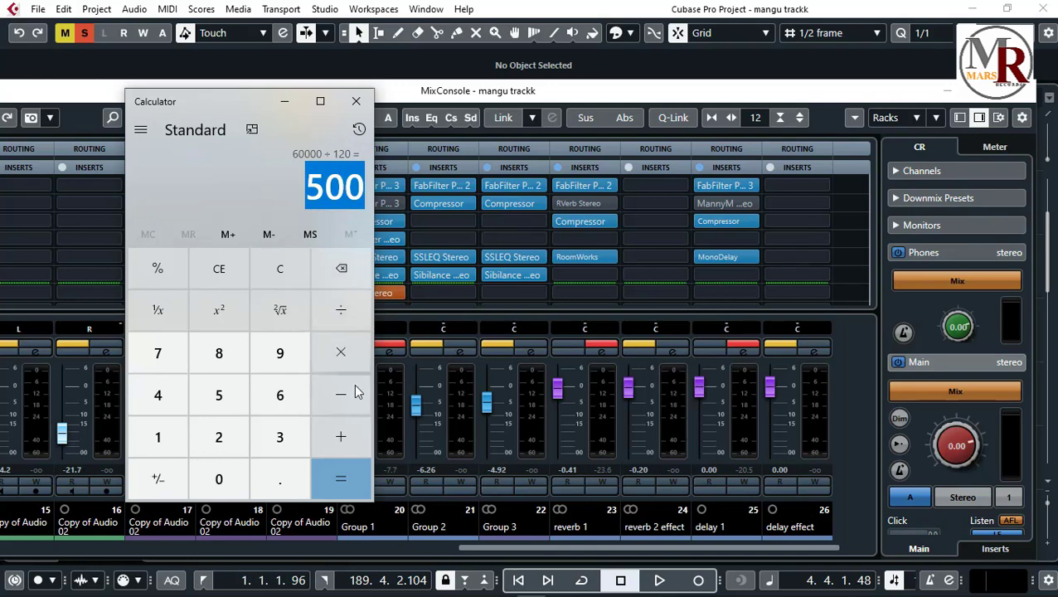
- Clear the Calculator, divide 500 by 120 to work out the reverb time, and minimize it
left_click(267, 267)
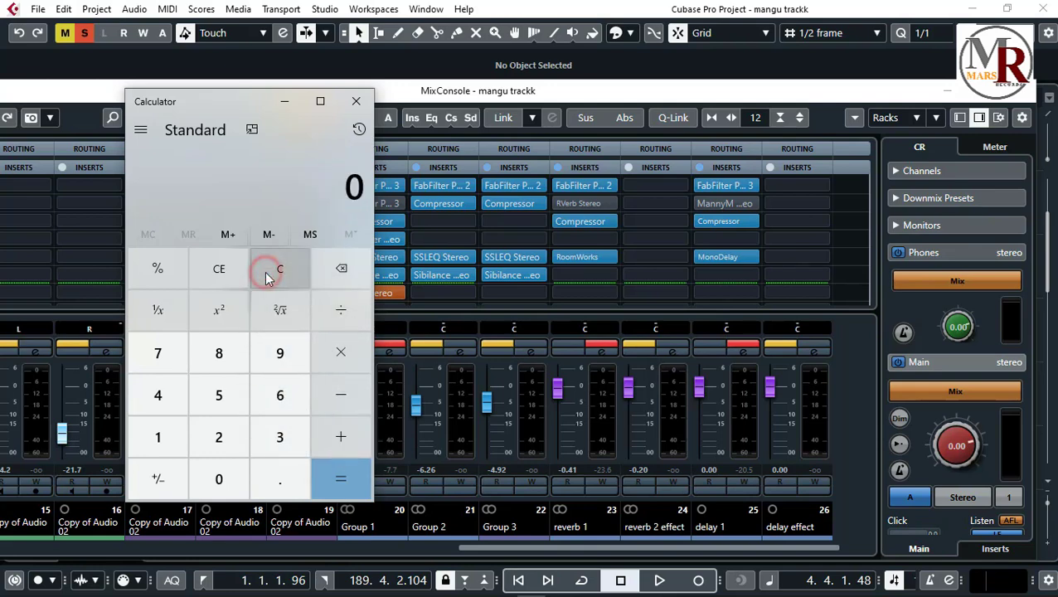
left_click(220, 396)
left_click(206, 486)
left_click(206, 486)
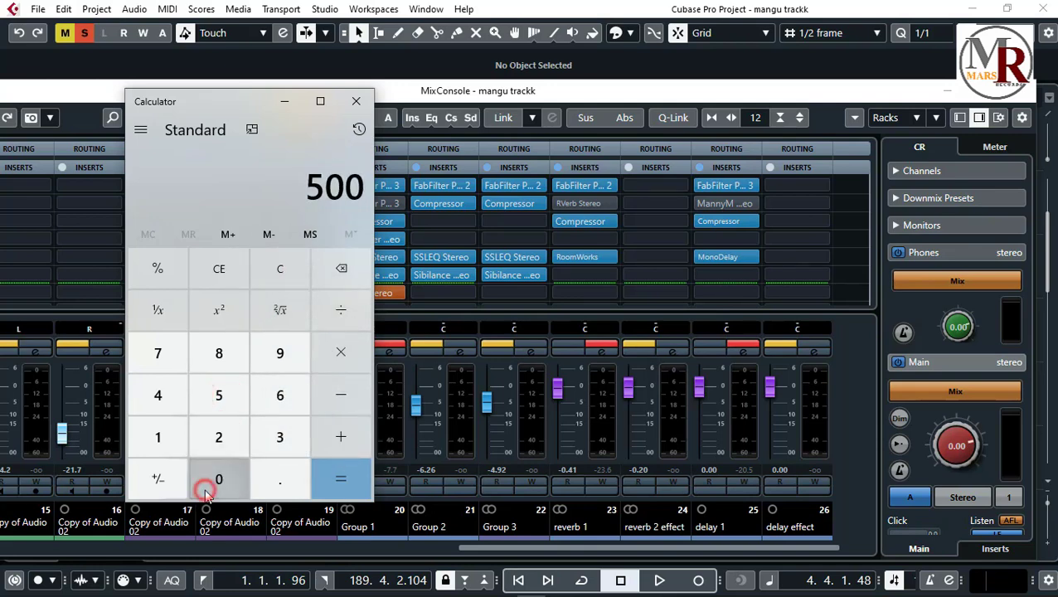
left_click(345, 309)
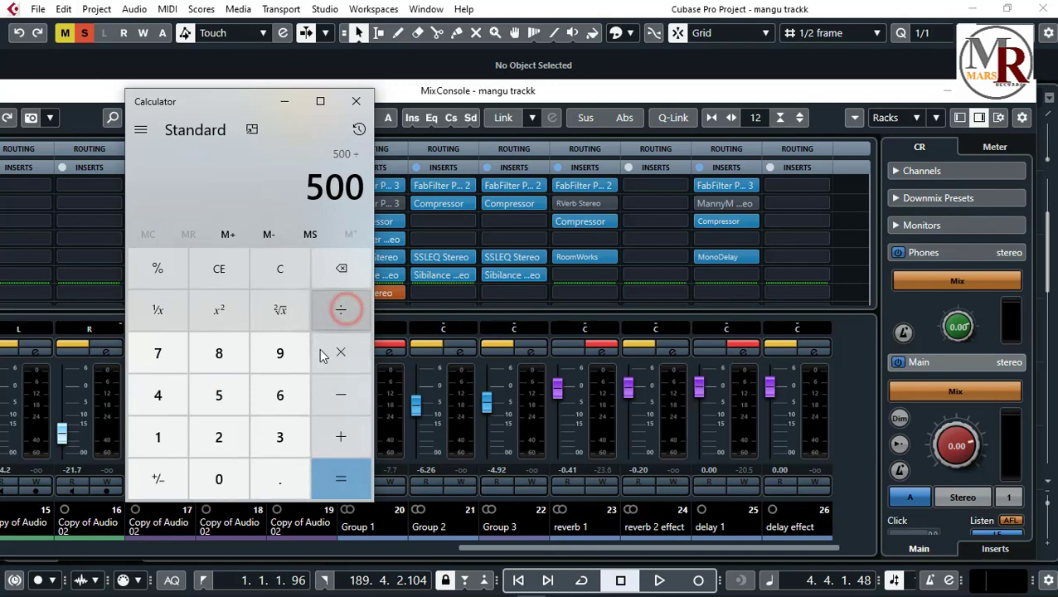
left_click(165, 446)
left_click(212, 439)
left_click(217, 481)
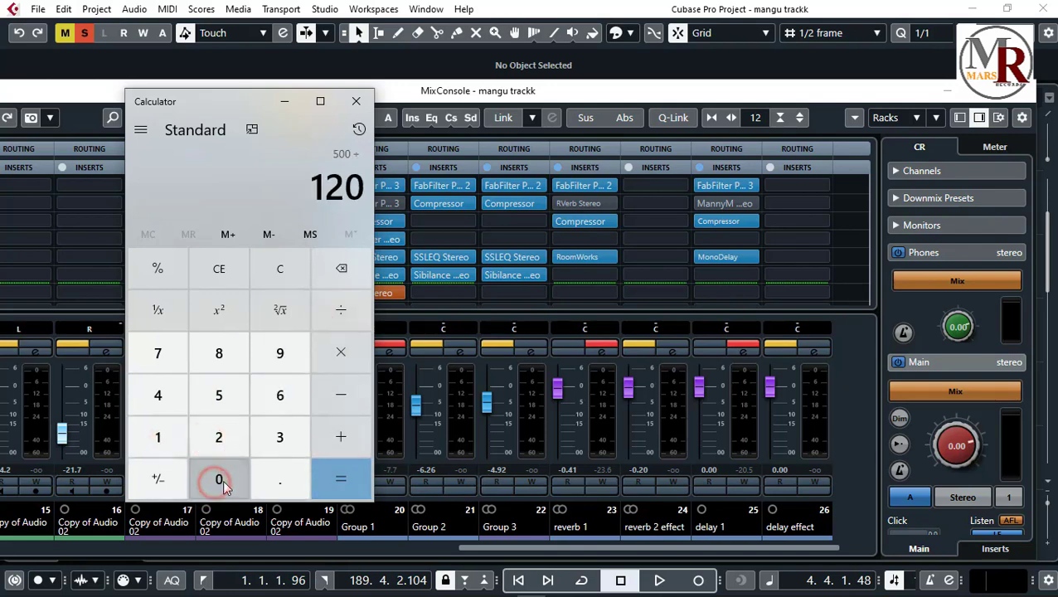
left_click(357, 477)
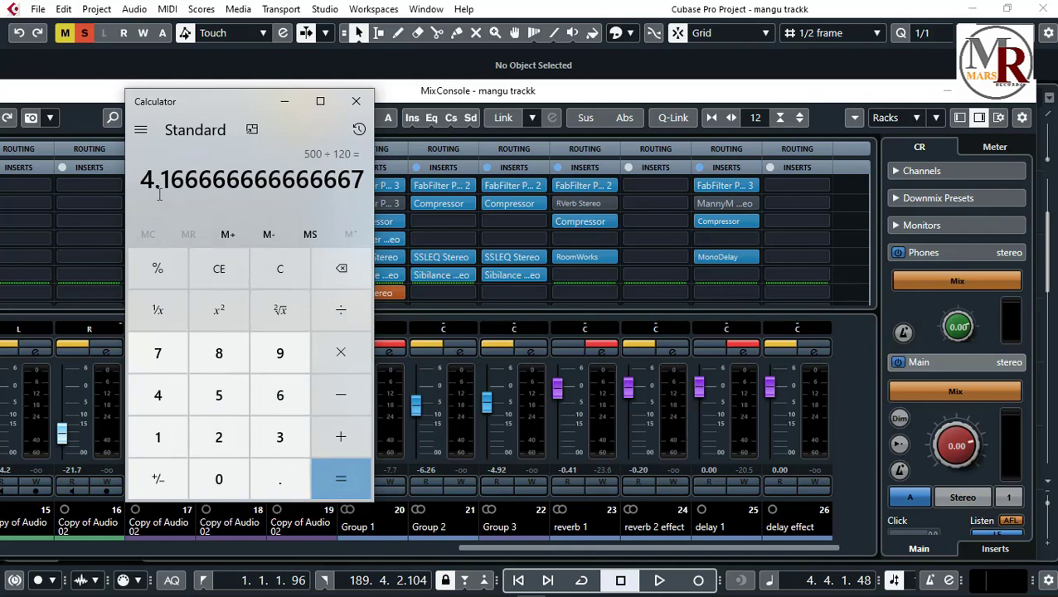
left_click(284, 101)
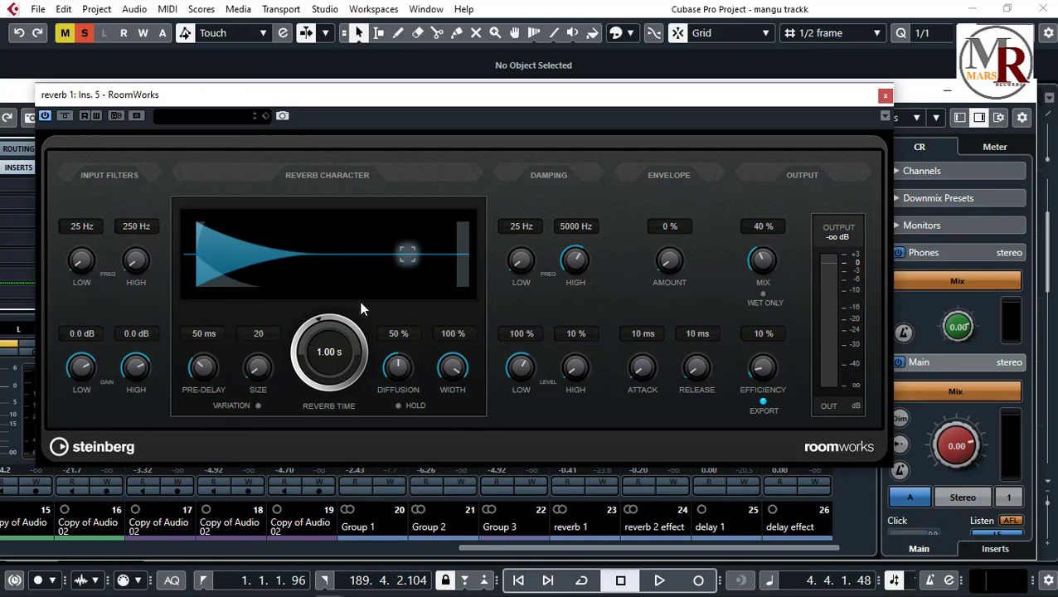
- Set RoomWorks' reverb time on reverb 1 to 4 s and close the plug-in
double_click(329, 355)
left_click(321, 355)
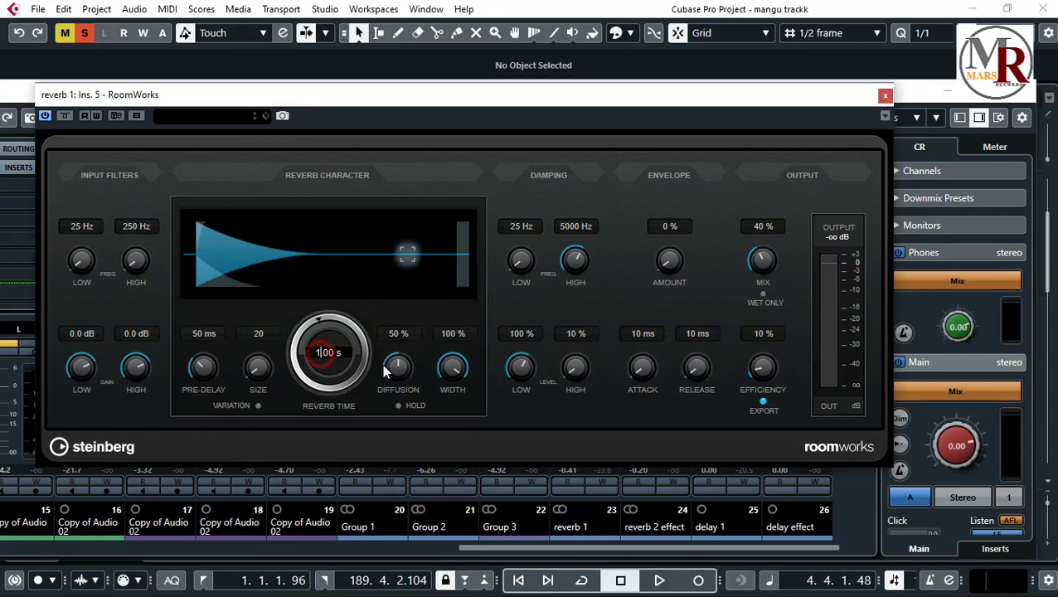
key("BackSpace")
type("4")
key("Return")
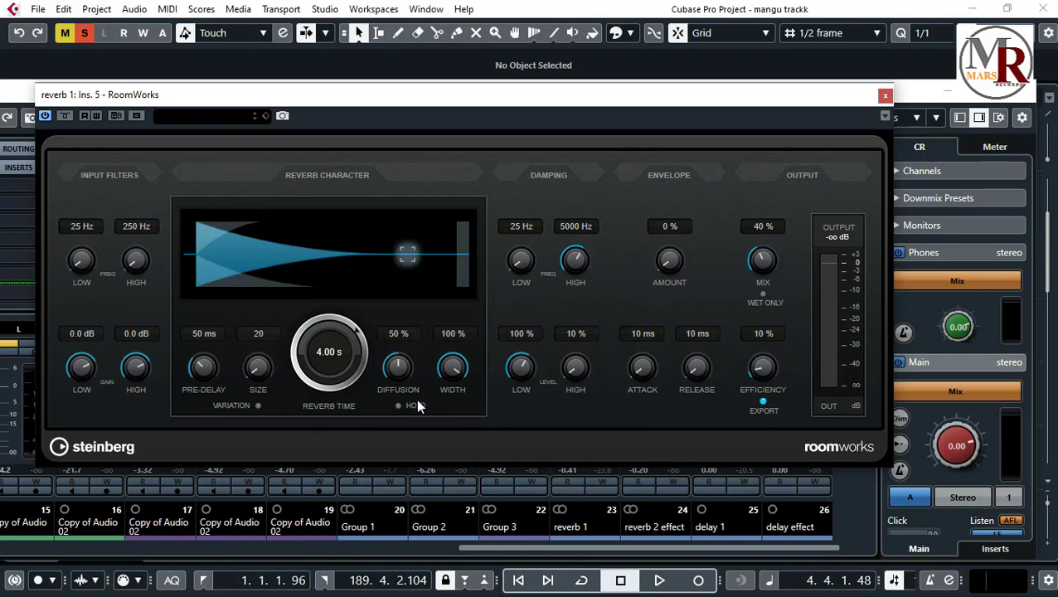
left_click(885, 96)
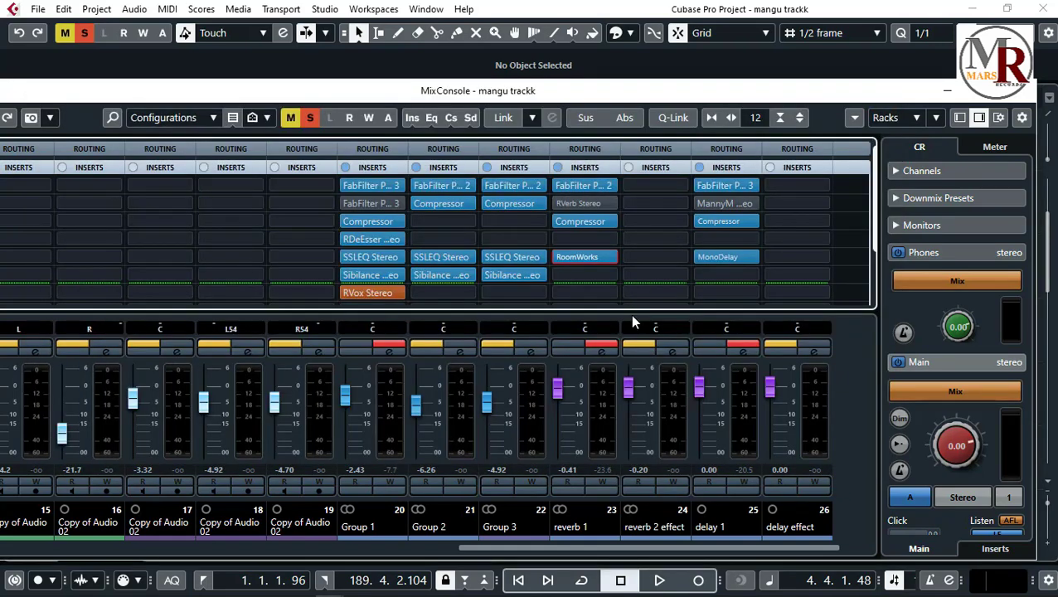
- Play the vocal briefly, bypass MonoDelay on delay 1, and replay the passage to hear the RoomWorks reverb without it
key("space")
key("space")
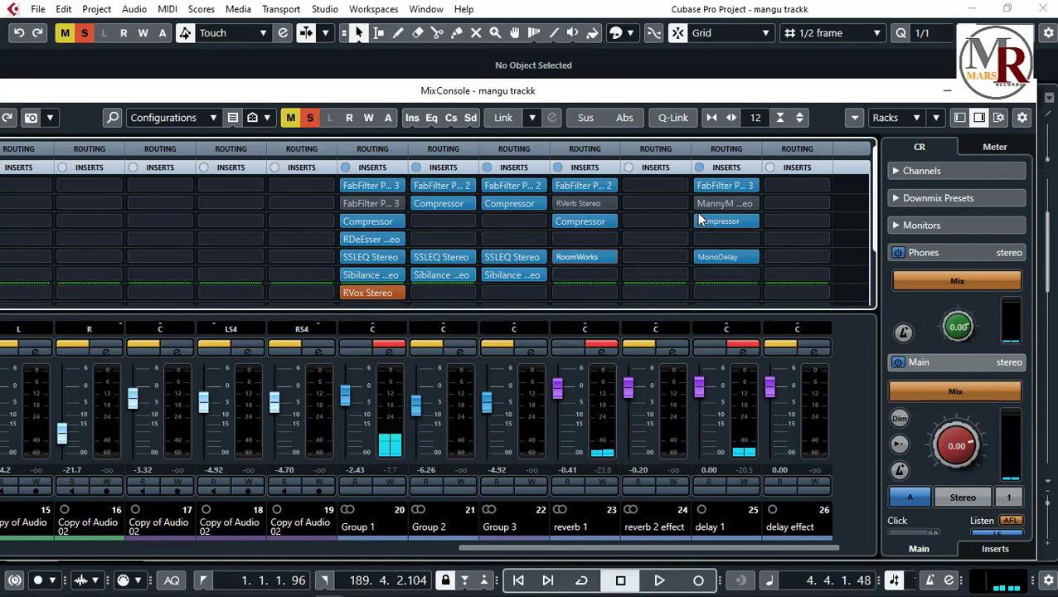
left_click(697, 257)
key("space")
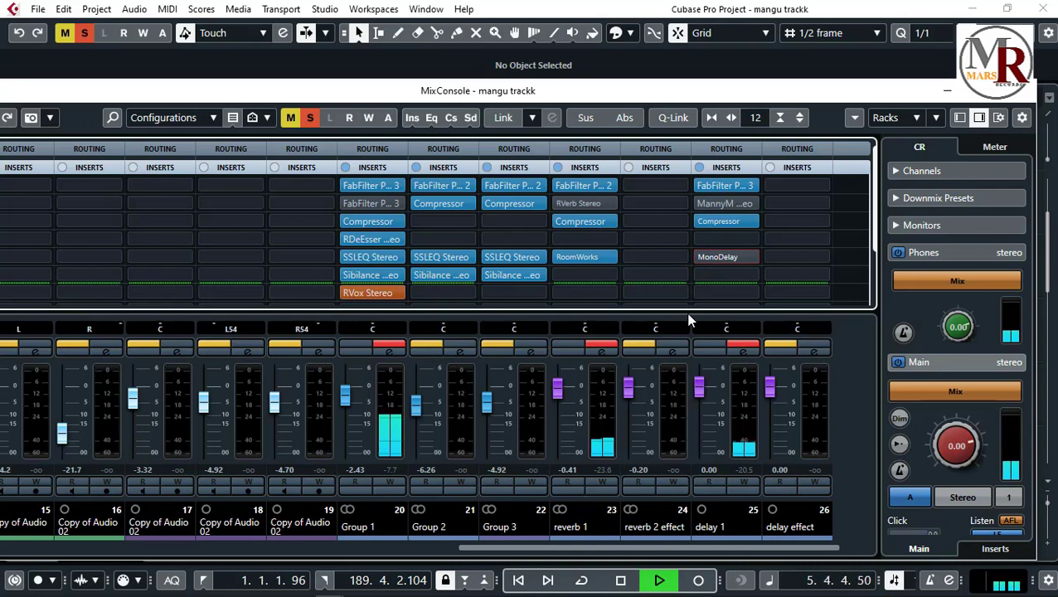
key("space")
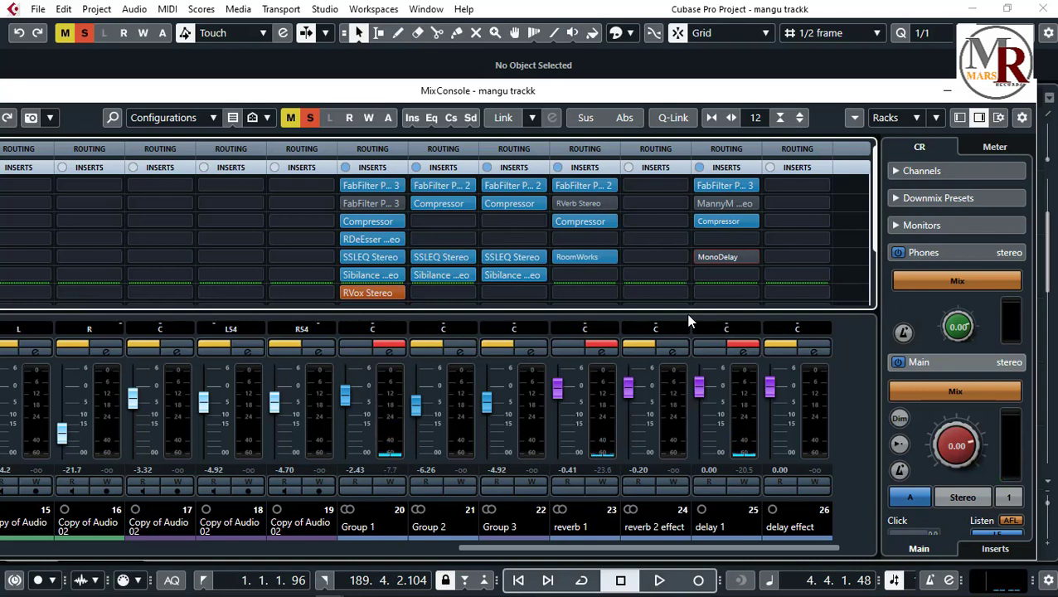
key("space")
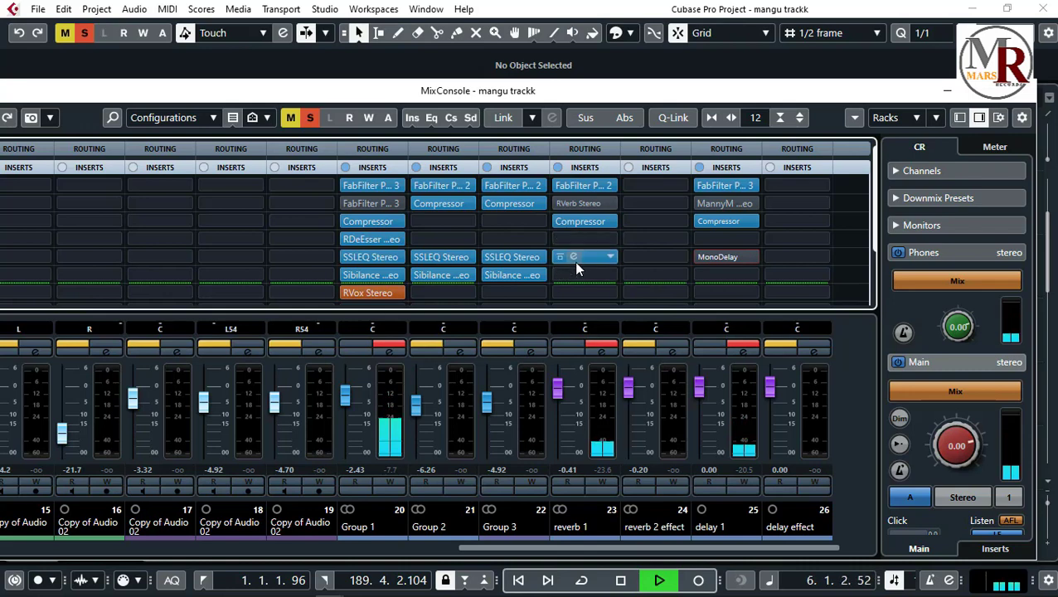
key("space")
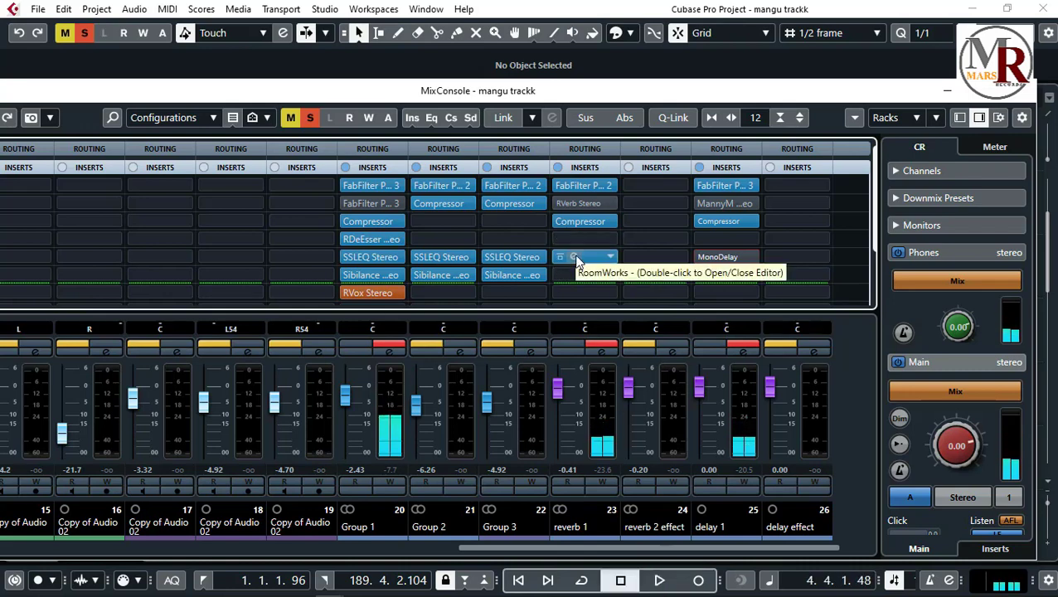
- Reopen RoomWorks on reverb 1, raise its reverb time to 20 s, and play the vocal repeatedly to hear the longer tail
double_click(577, 258)
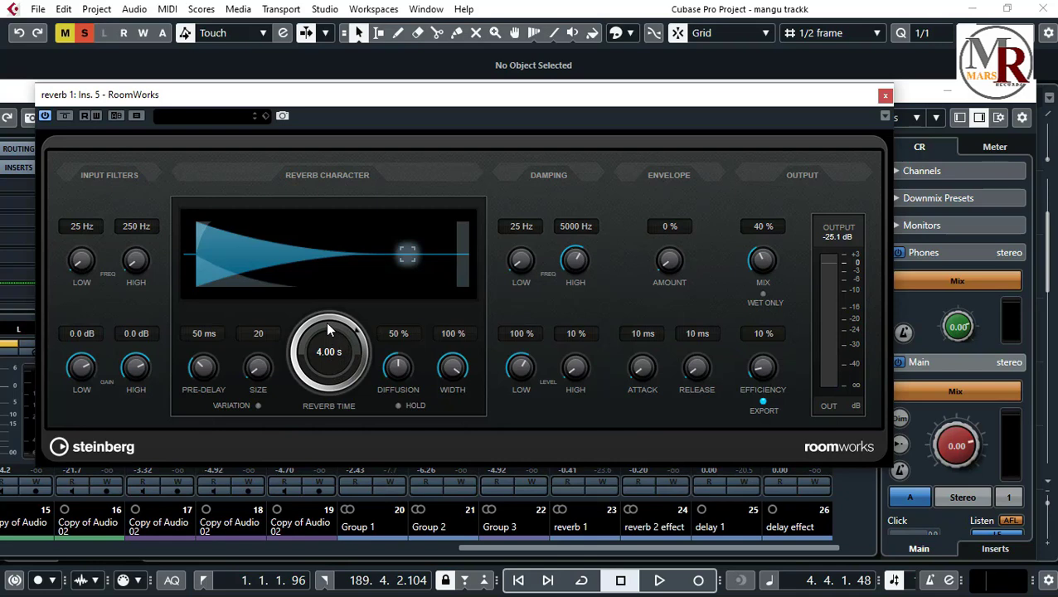
mouse_move(329, 330)
left_mouse_down()
mouse_move(349, 310)
mouse_move(349, 328)
left_mouse_up()
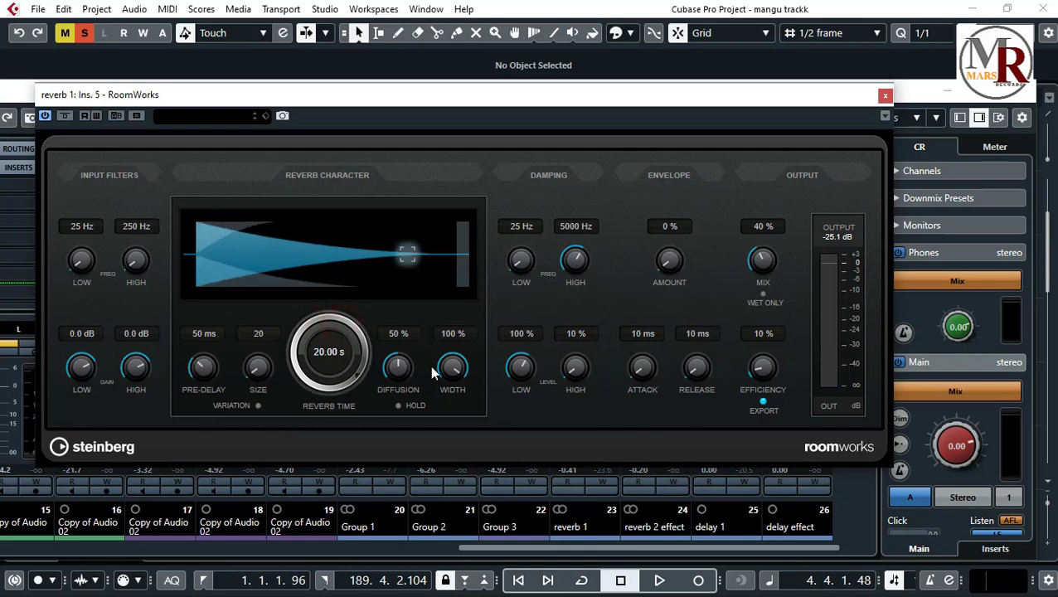
key("space")
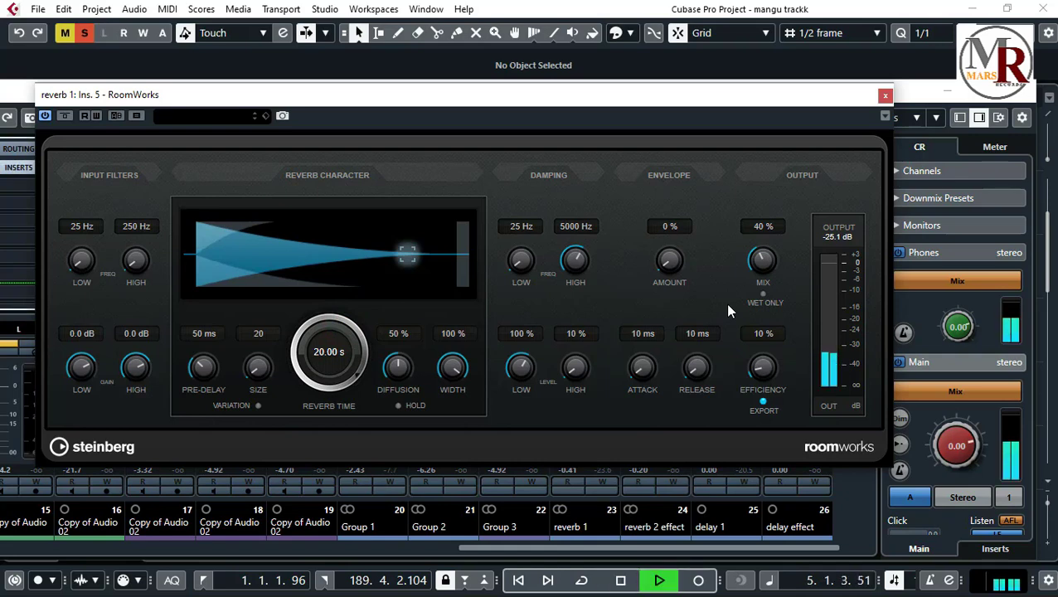
key("space")
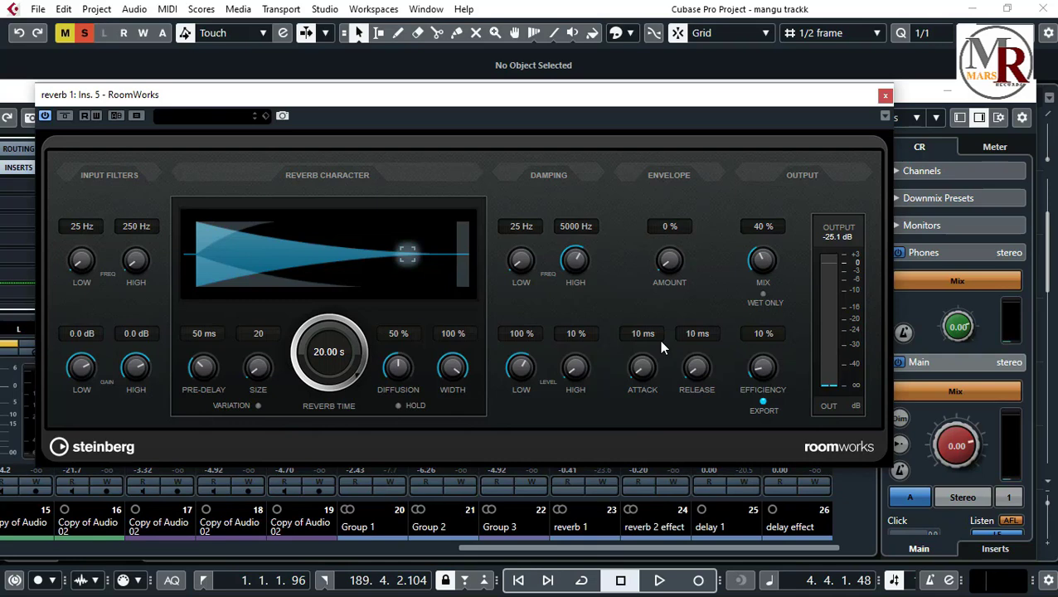
key("space")
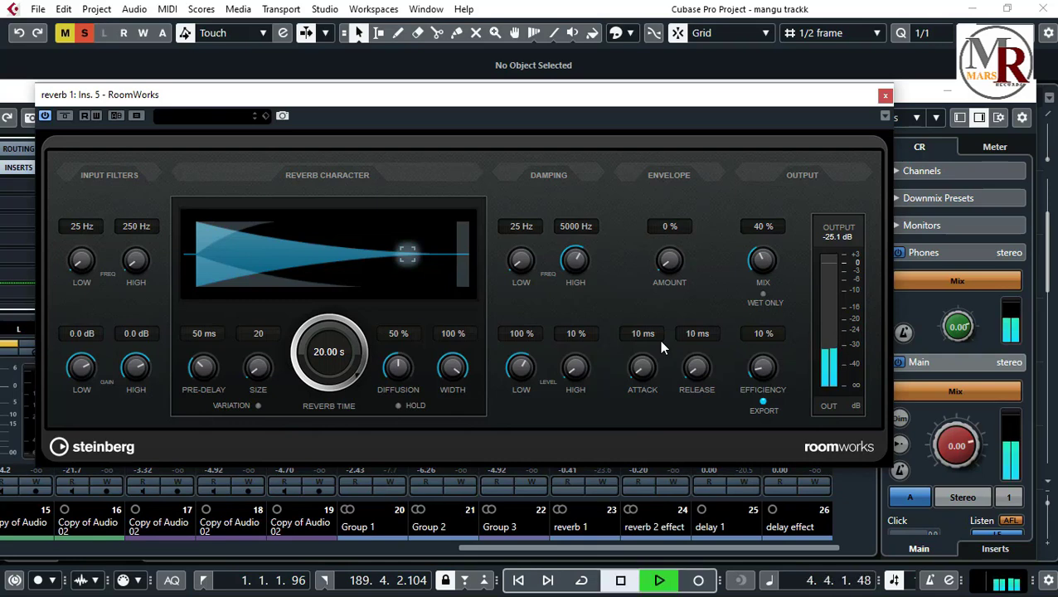
- Lower RoomWorks' reverb time to about 1.34 s and play the vocal to hear the shorter tail
key("space")
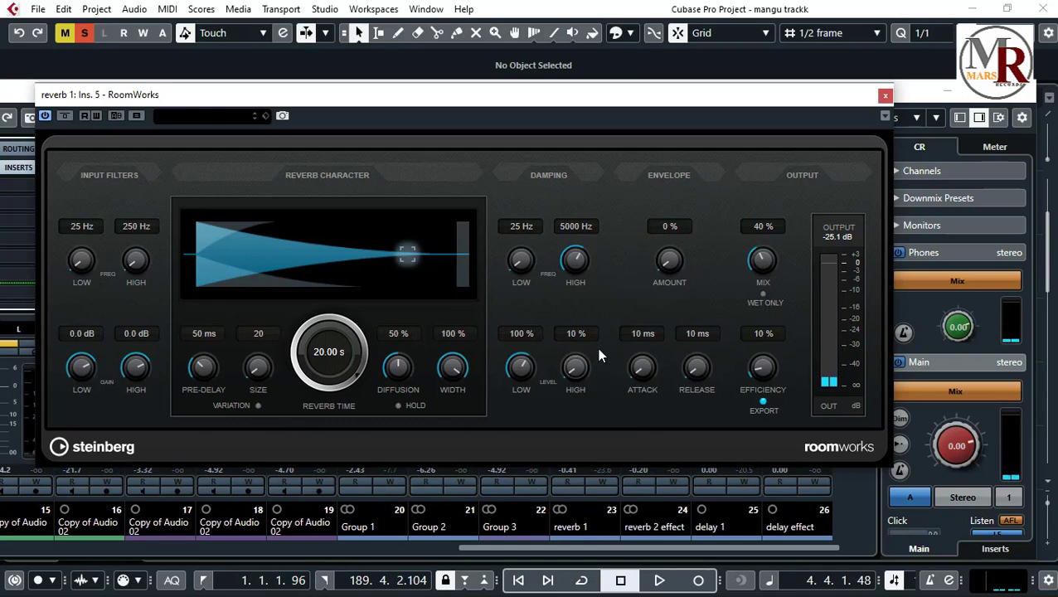
left_click_drag(330, 330, 314, 370)
key("space")
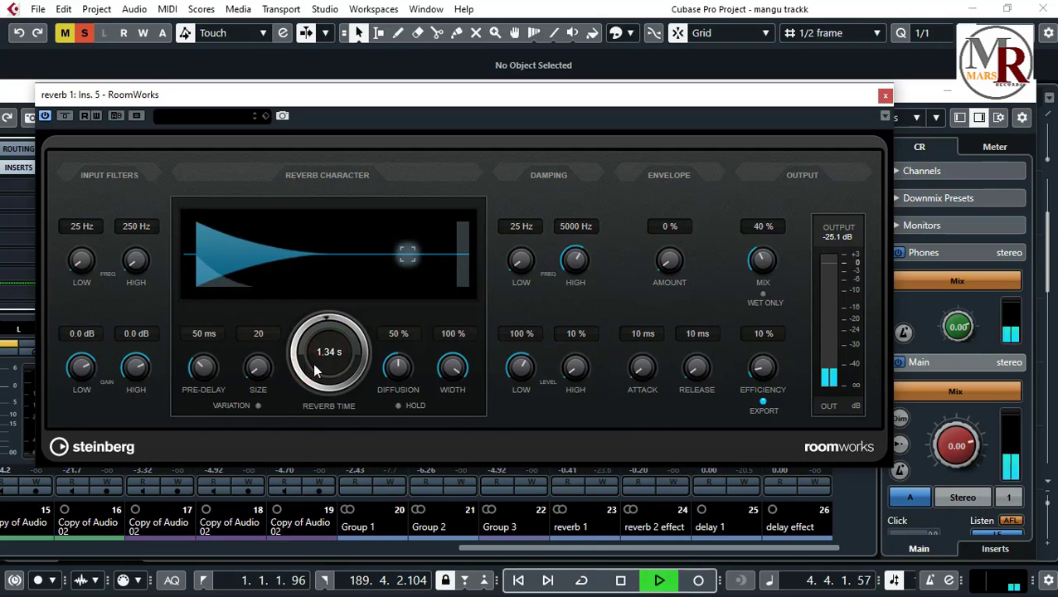
key("space")
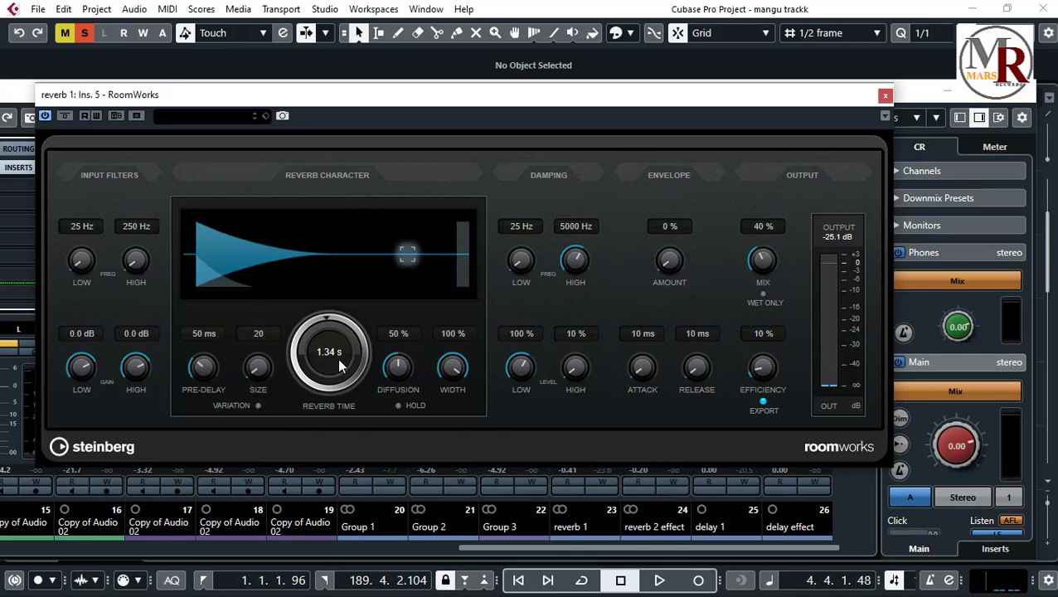
- Set RoomWorks' reverb time to 4 s and replay the vocal passage to audition it
left_click(325, 355)
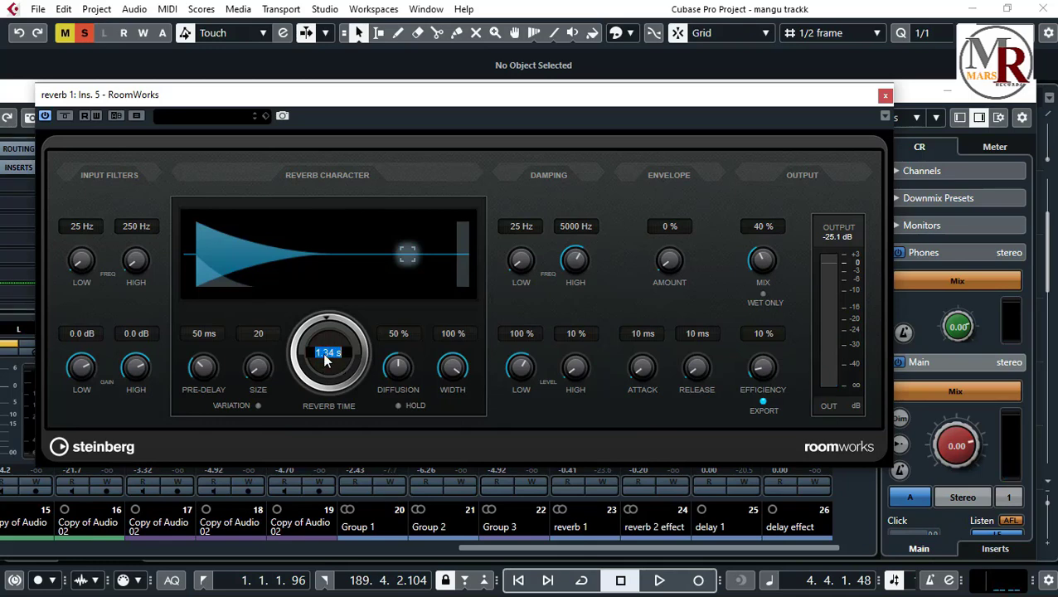
type("4")
key("Return")
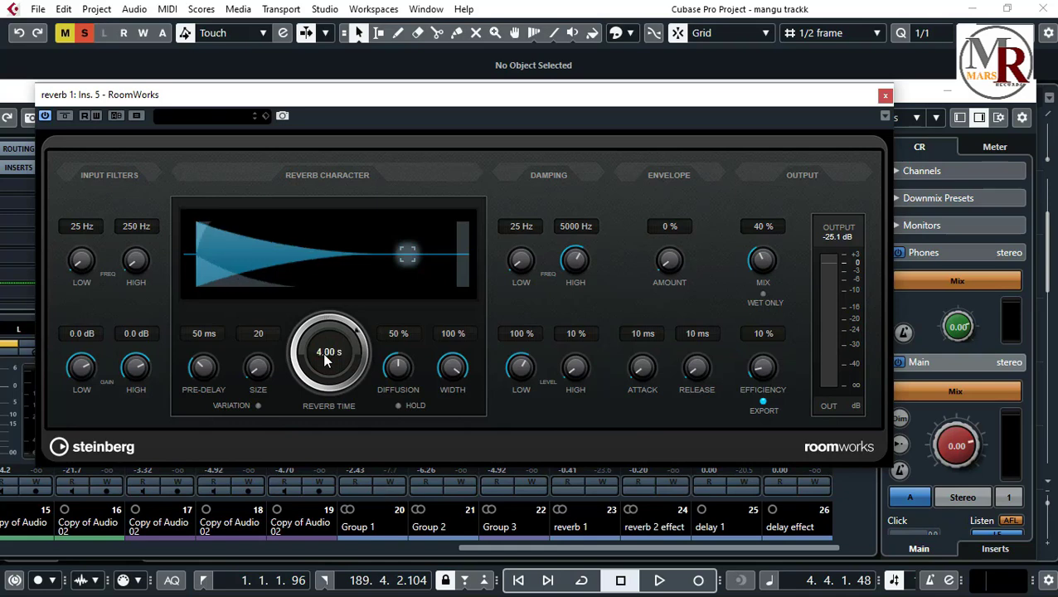
key("space")
key("space")
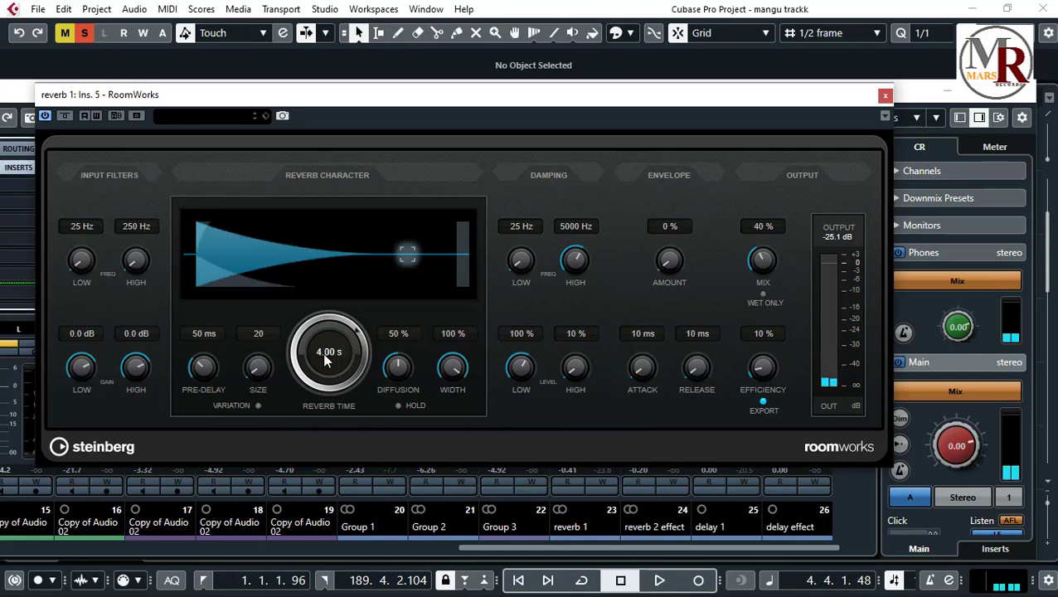
key("space")
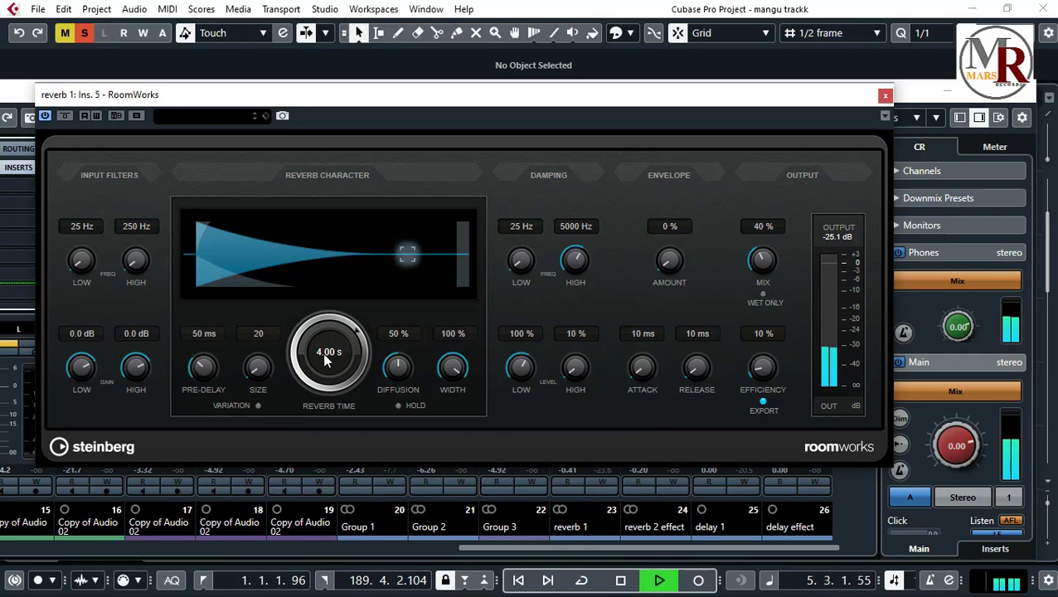
key("space")
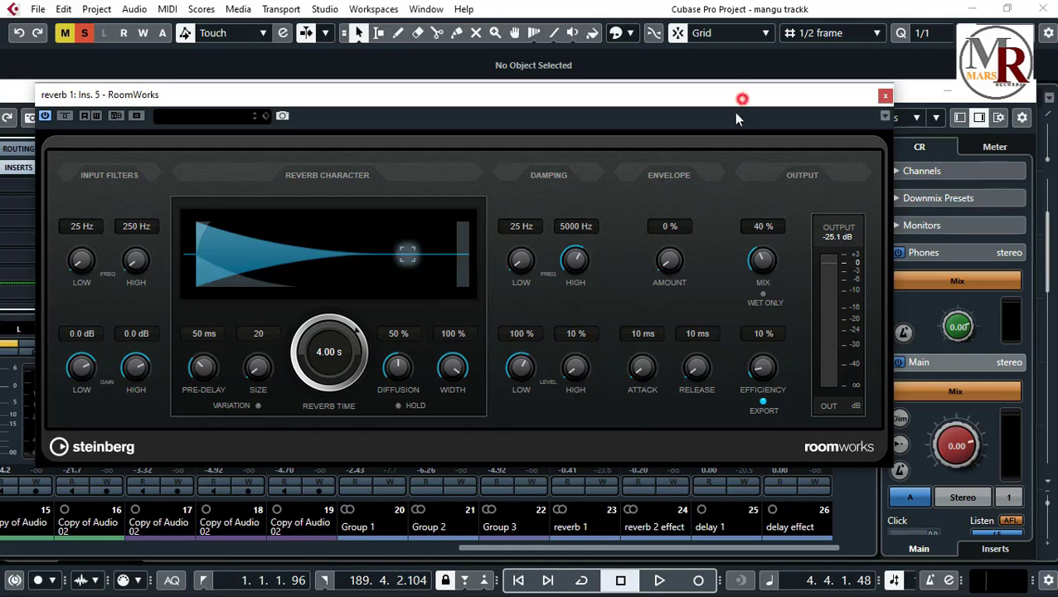
- Move the RoomWorks window down to uncover the channel inserts and switch to the Calculator
left_click_drag(692, 108, 682, 165)
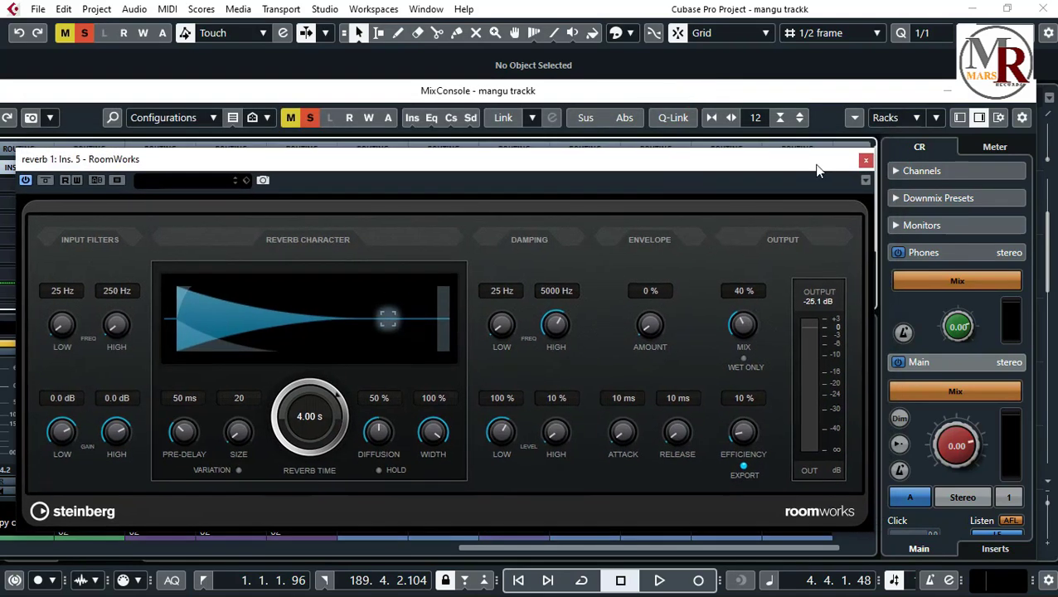
left_click_drag(817, 165, 904, 244)
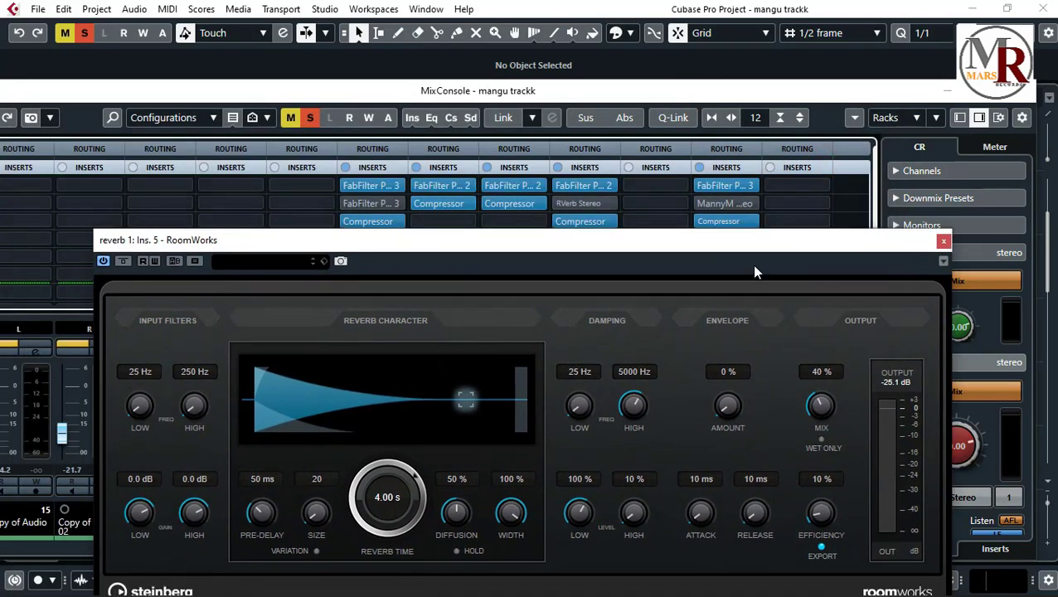
left_click(531, 586)
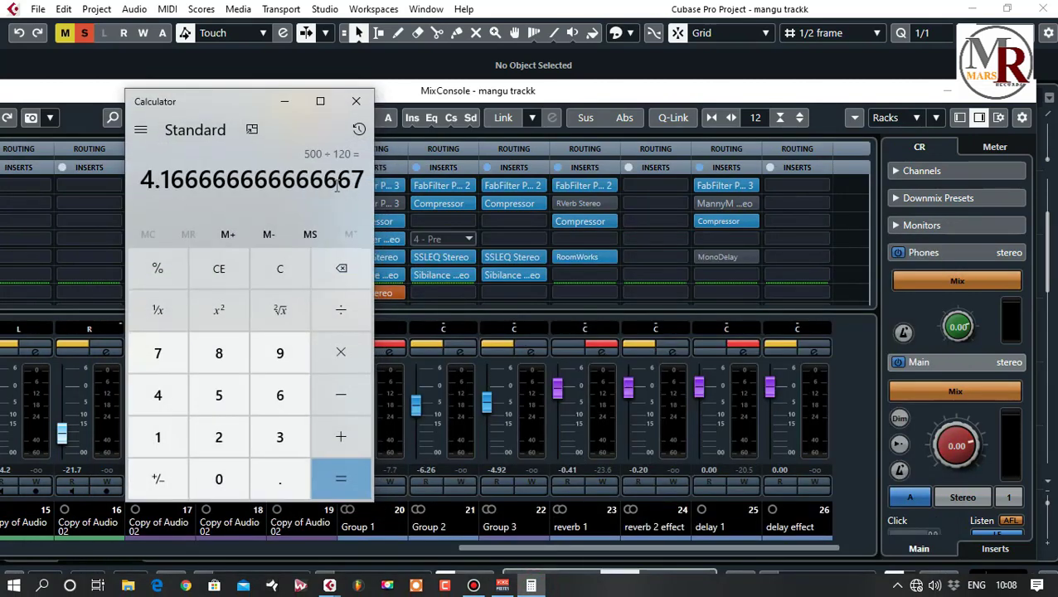
- Clear the Calculator, divide 60000 by 120 to work out the delay time, and highlight the result
left_click(282, 268)
left_click(281, 396)
left_click(219, 479)
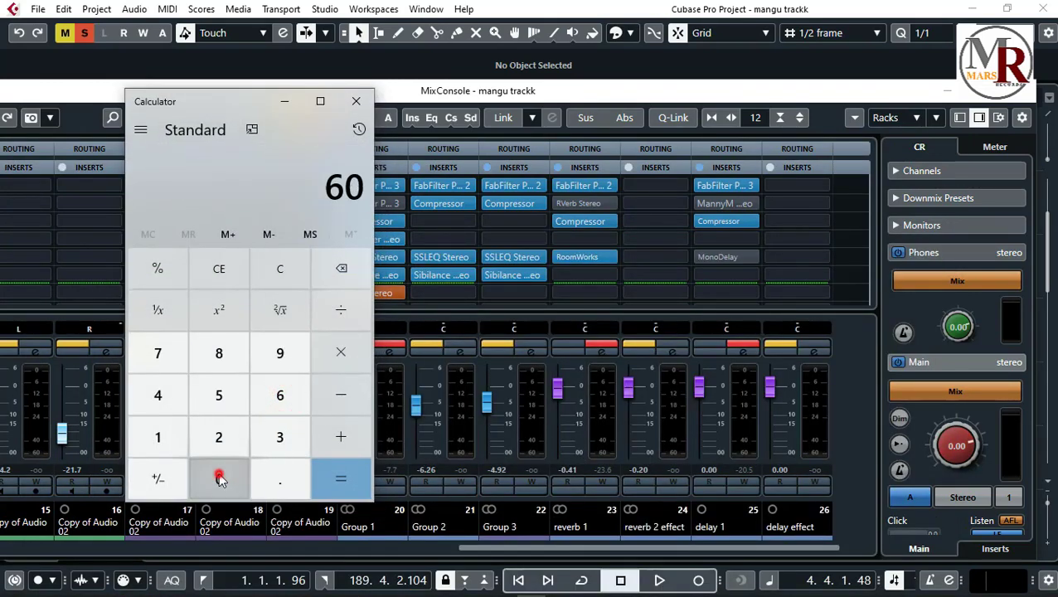
left_click(219, 478)
left_click(219, 479)
left_click(219, 479)
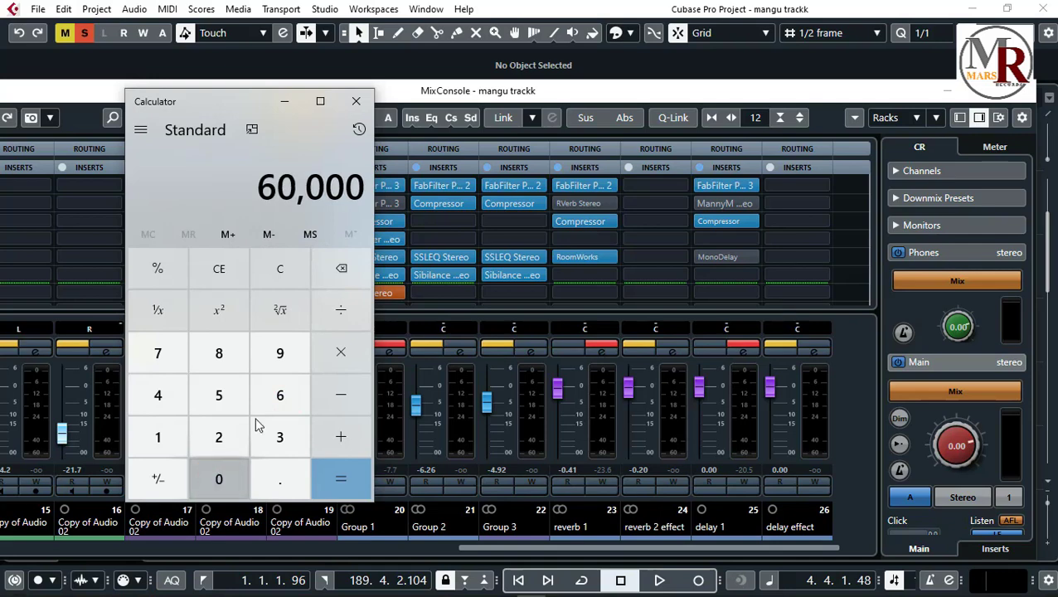
left_click(335, 321)
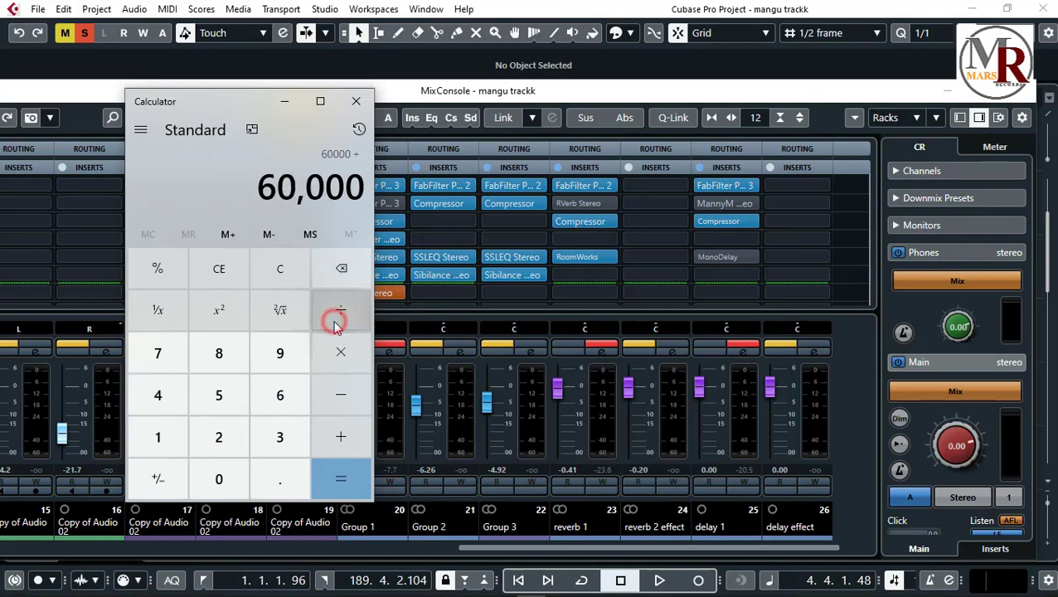
left_click(161, 438)
left_click(202, 436)
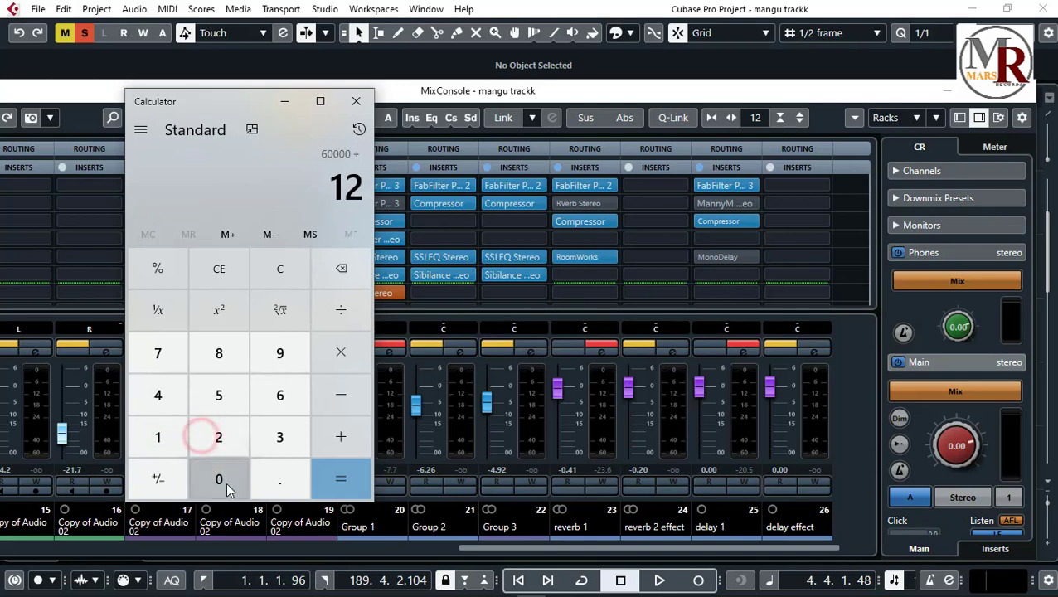
left_click(226, 482)
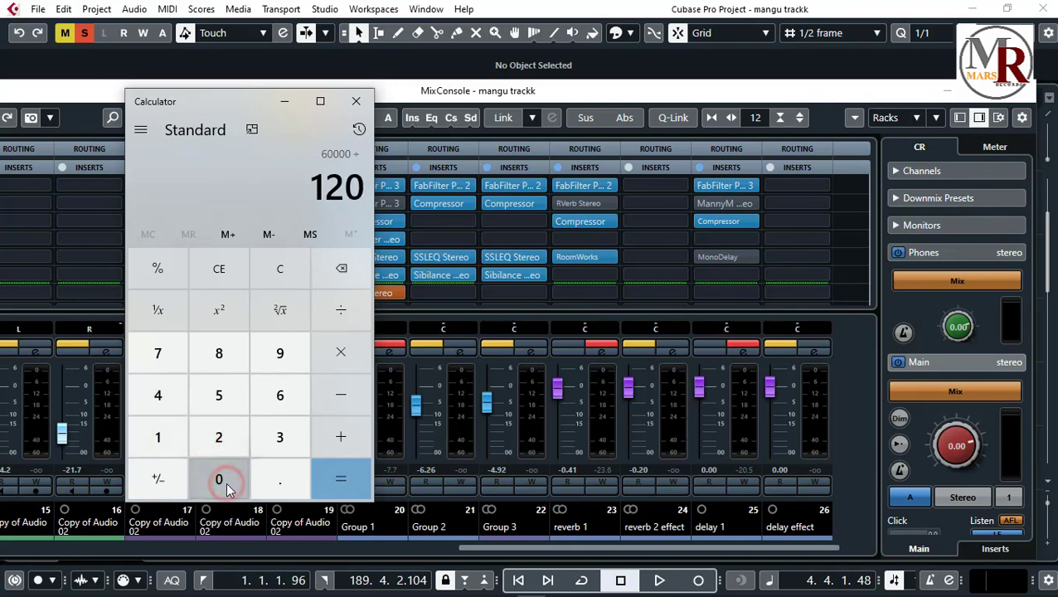
left_click(349, 479)
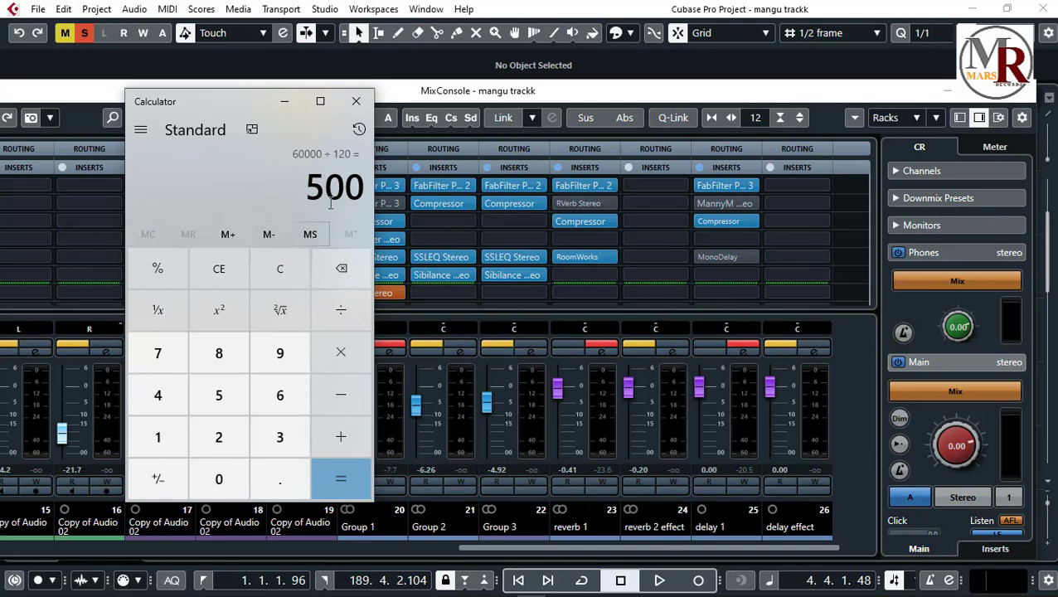
left_click_drag(294, 186, 365, 189)
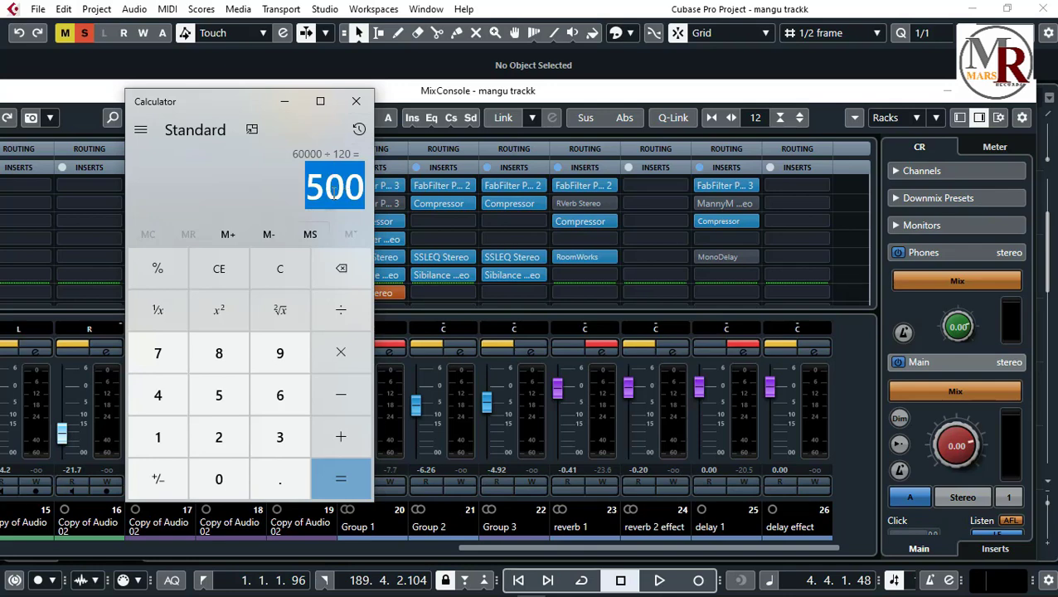
- Divide the Calculator's result by 120 to get the reverb time and highlight the answer up to its first decimal
left_click(344, 311)
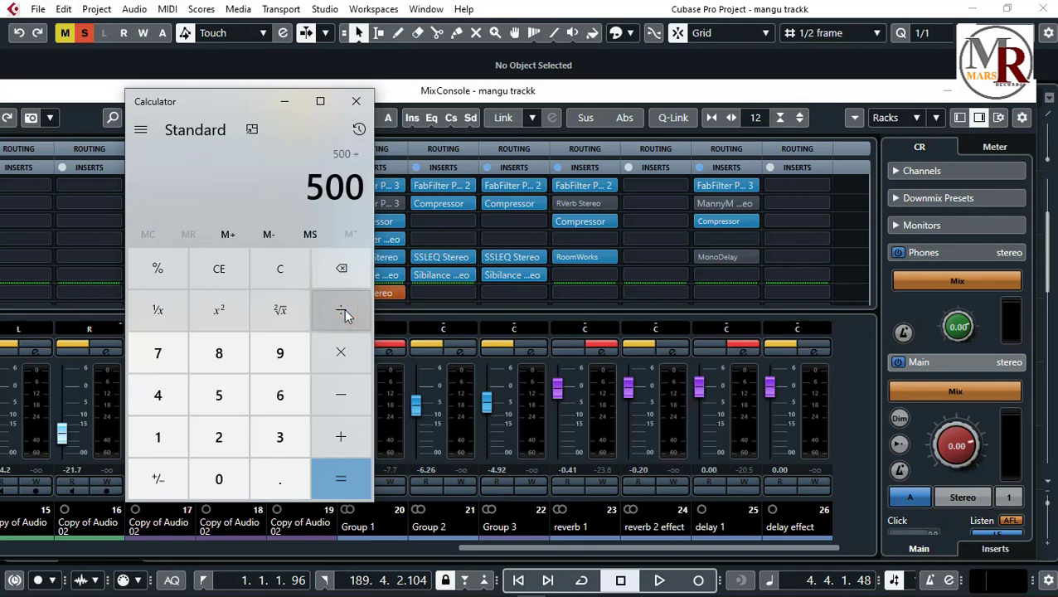
left_click(157, 437)
left_click(218, 439)
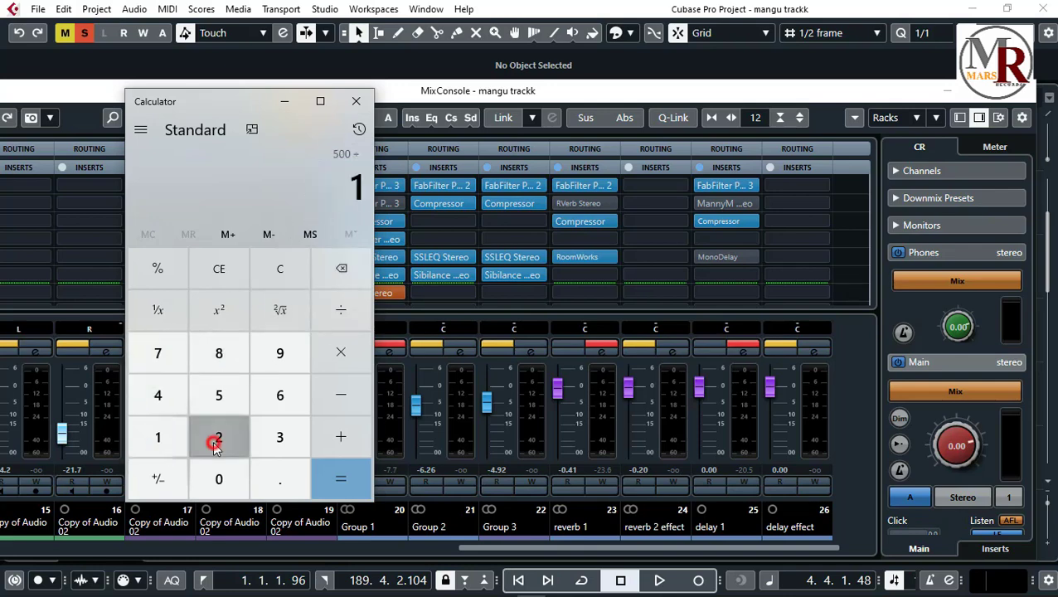
left_click(218, 475)
left_click(339, 478)
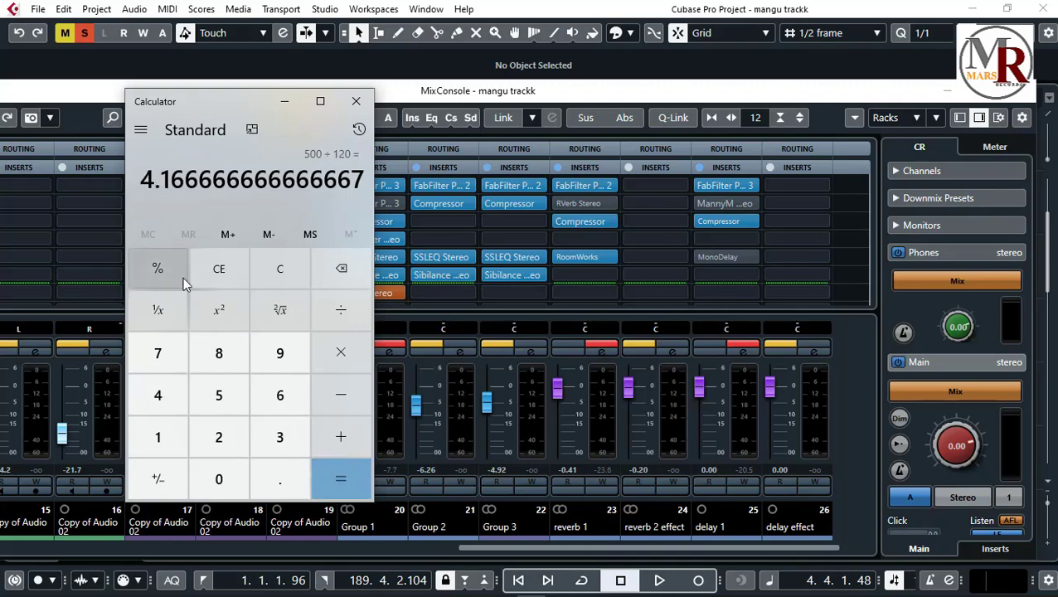
left_click_drag(168, 184, 142, 189)
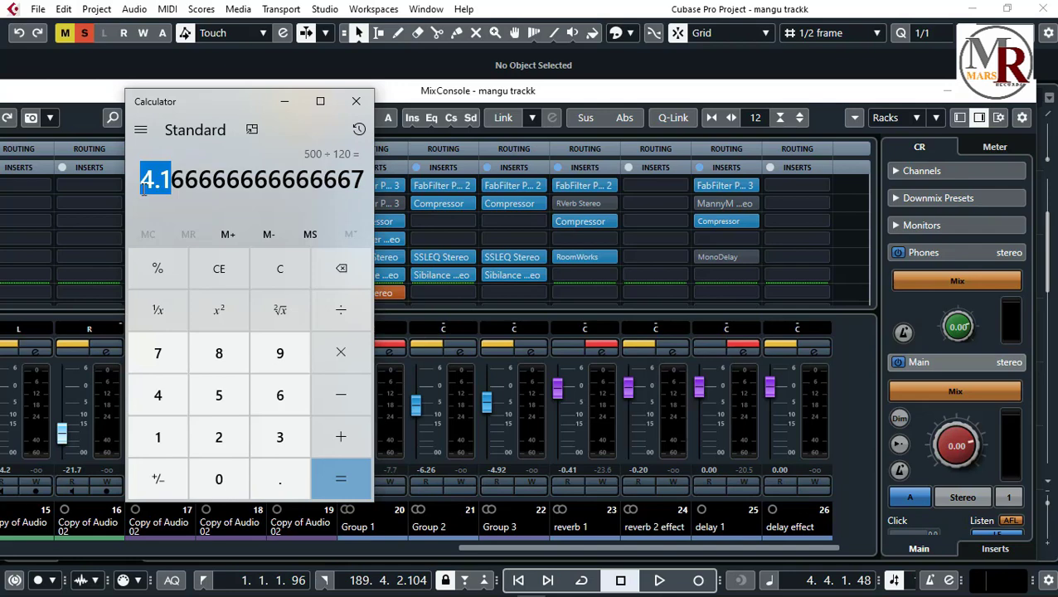
- Open RVerb Stereo on reverb 1, lower its size to about 4.6, and close the plug-in
left_click(573, 204)
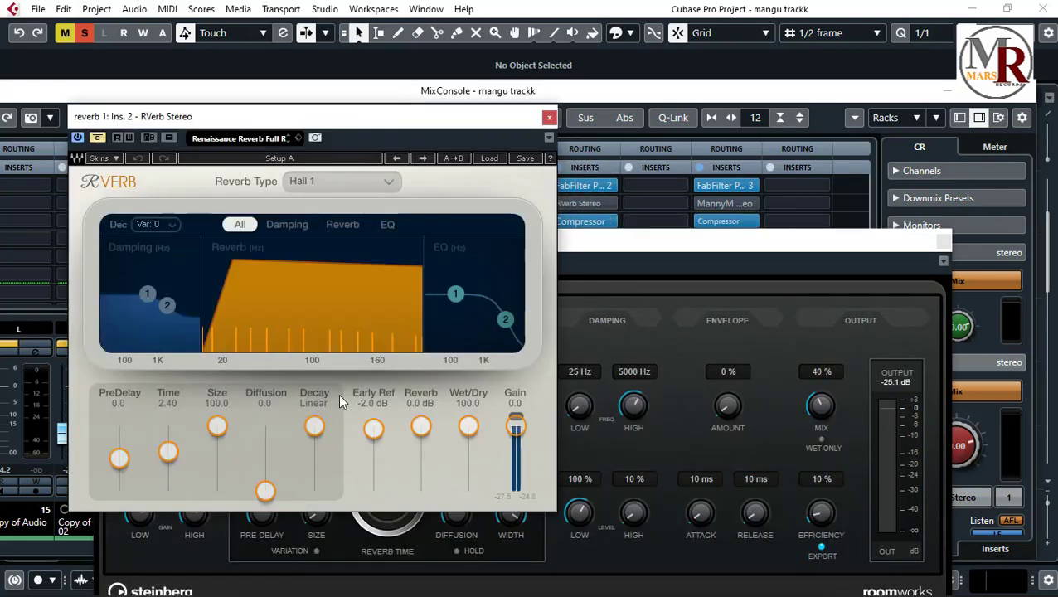
left_click(207, 425)
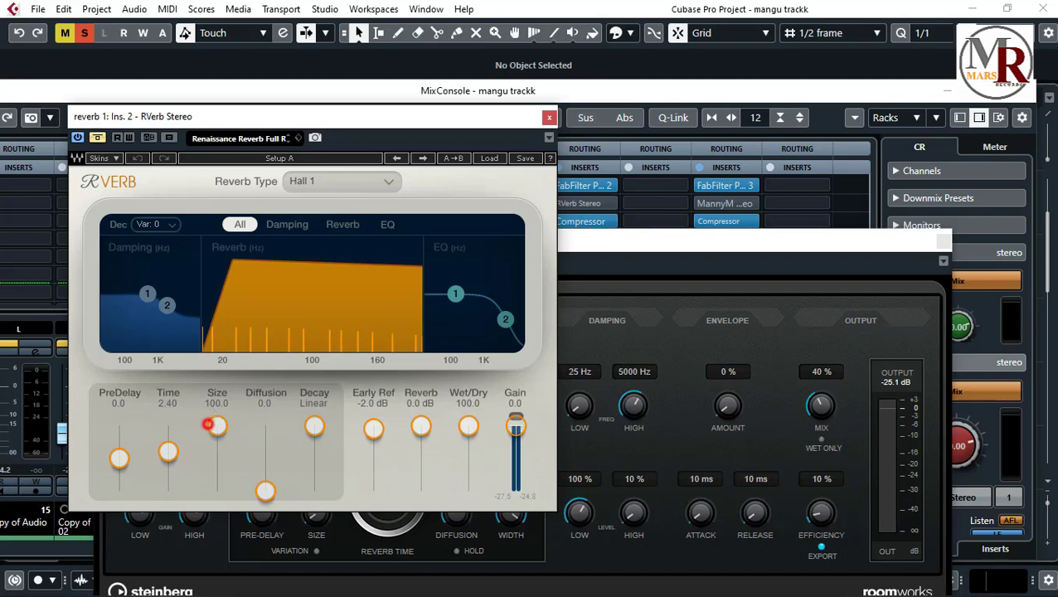
left_click_drag(208, 425, 217, 489)
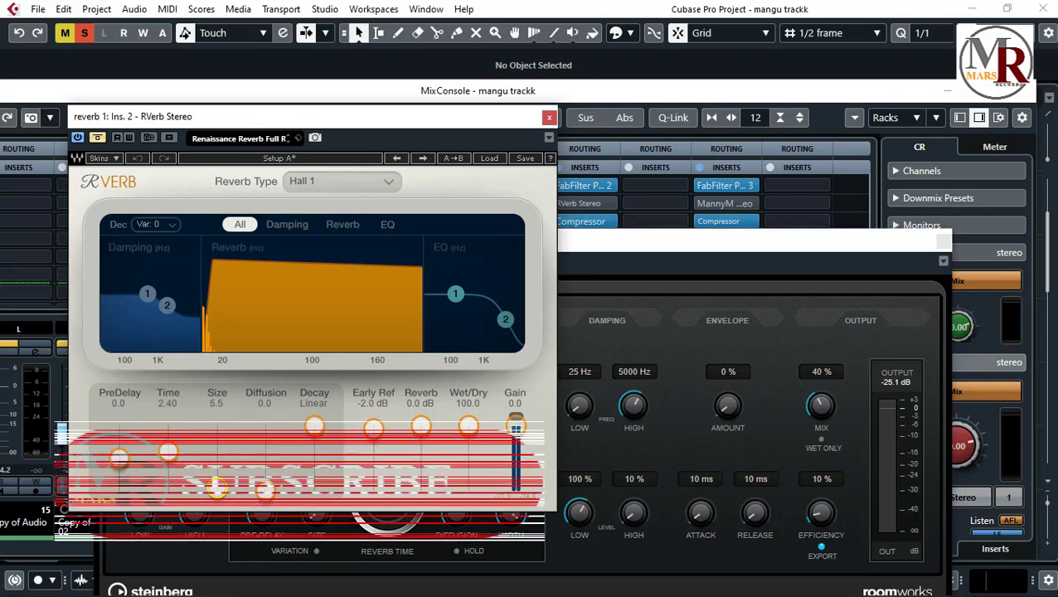
left_click_drag(216, 403, 217, 401)
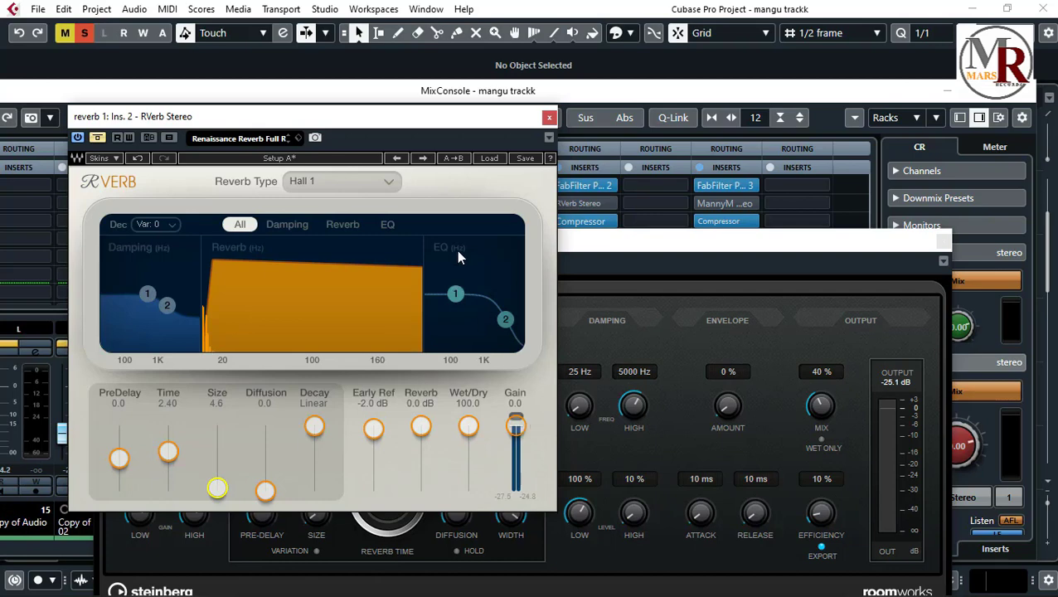
left_click(547, 119)
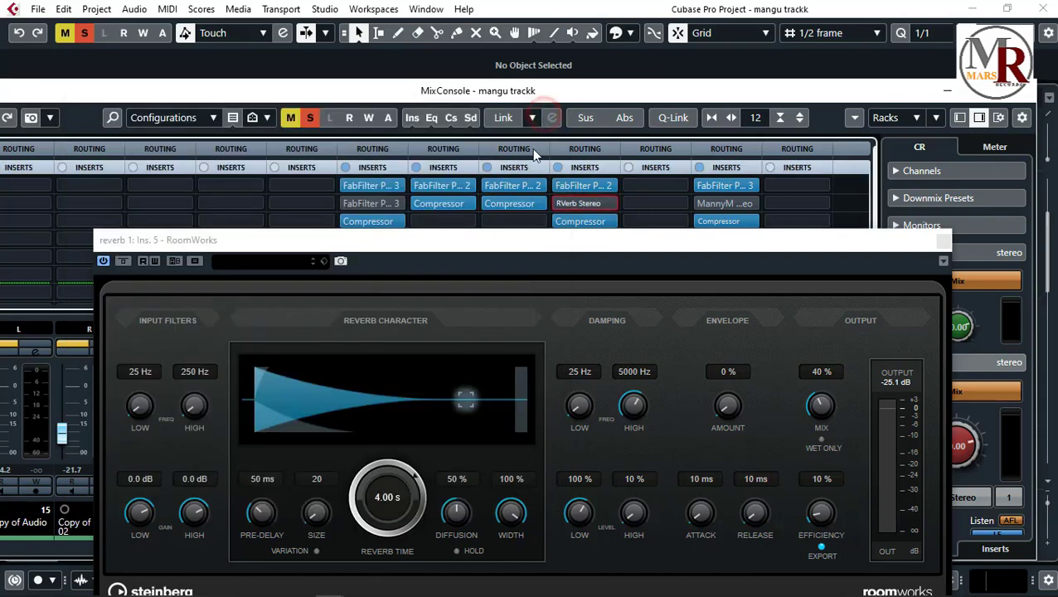
- Move RoomWorks back up, set its reverb time to 4.10 s, and play the vocal to audition it
left_click_drag(485, 241, 461, 97)
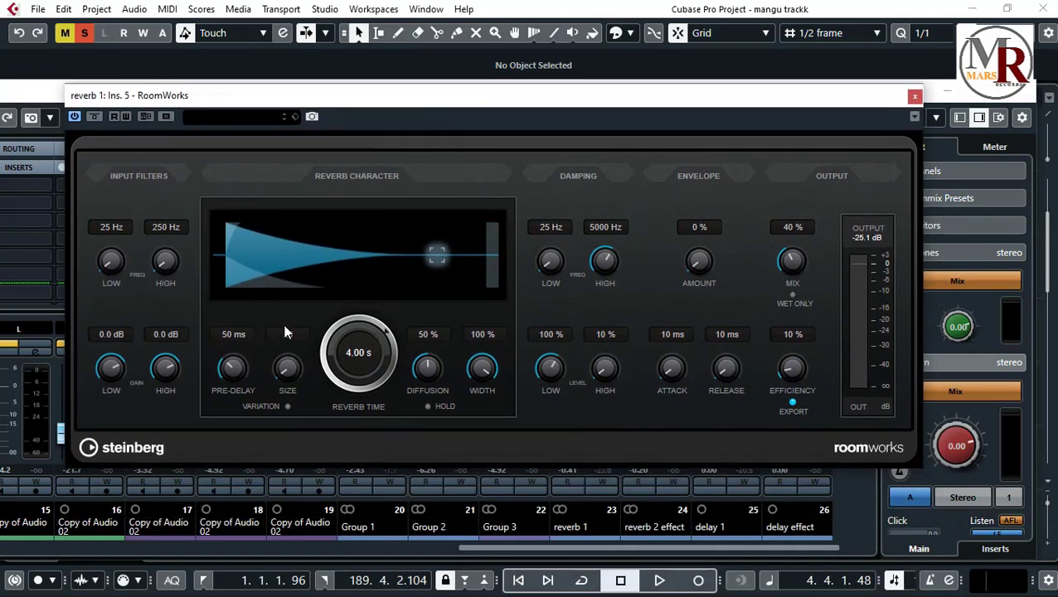
left_click(358, 355)
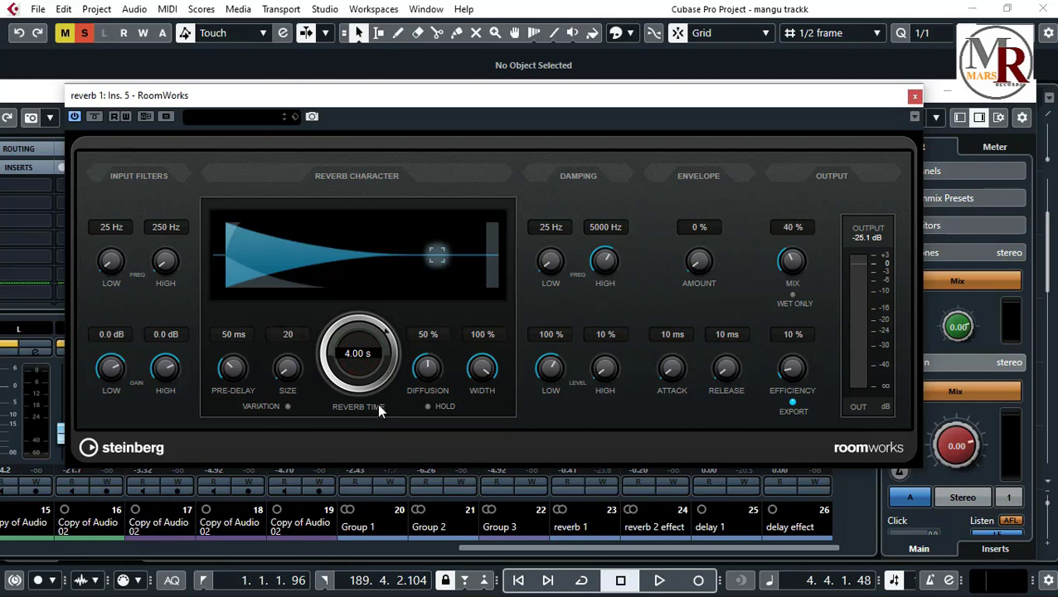
key("BackSpace")
type("1")
key("Return")
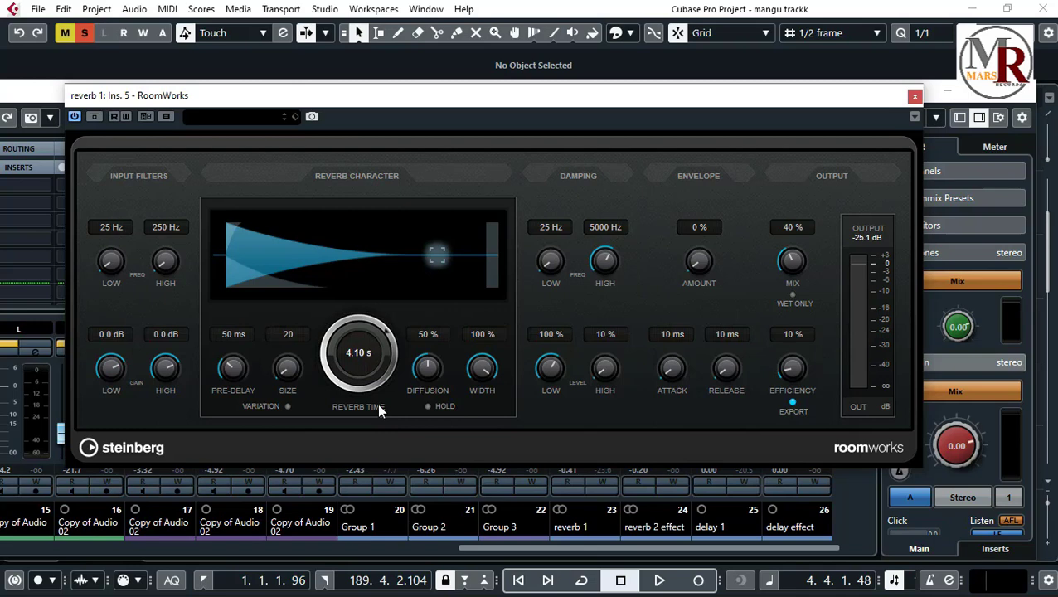
key("space")
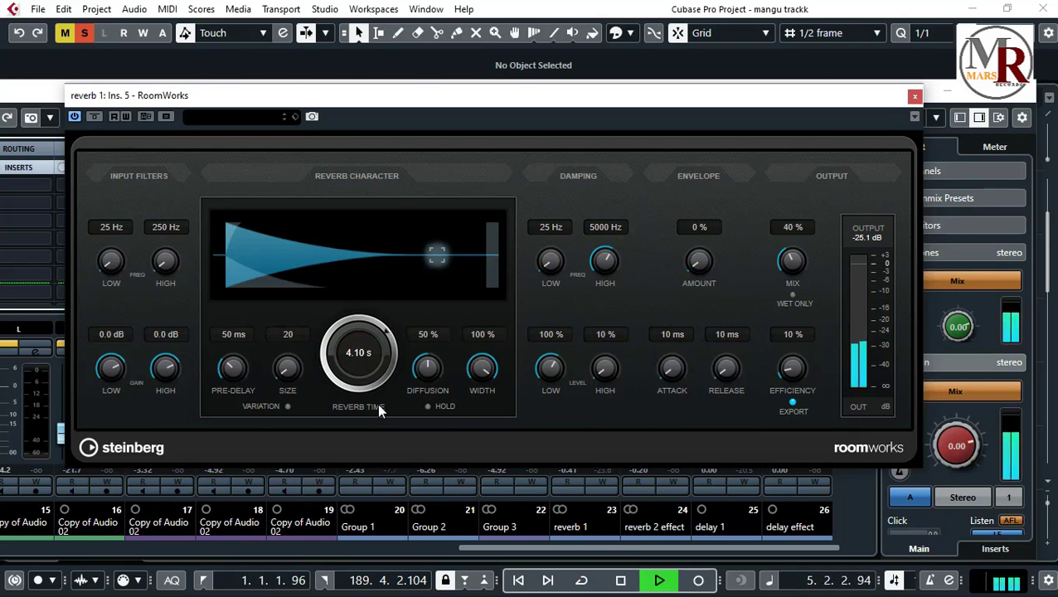
key("space")
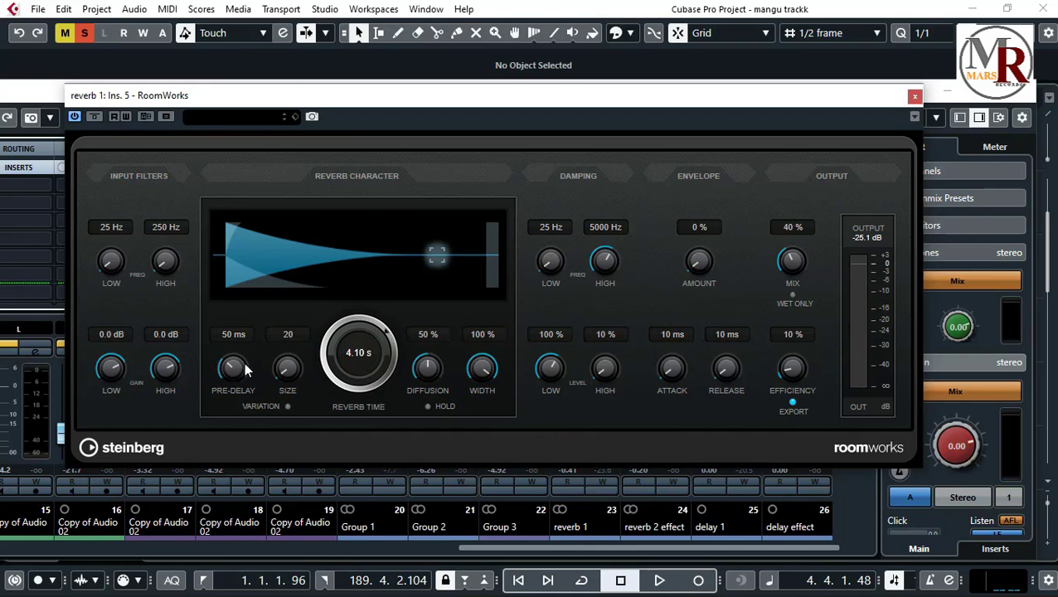
- Lower RoomWorks' pre-delay to 0 ms and play the vocal to hear the reverb without pre-delay
left_click_drag(228, 371, 233, 403)
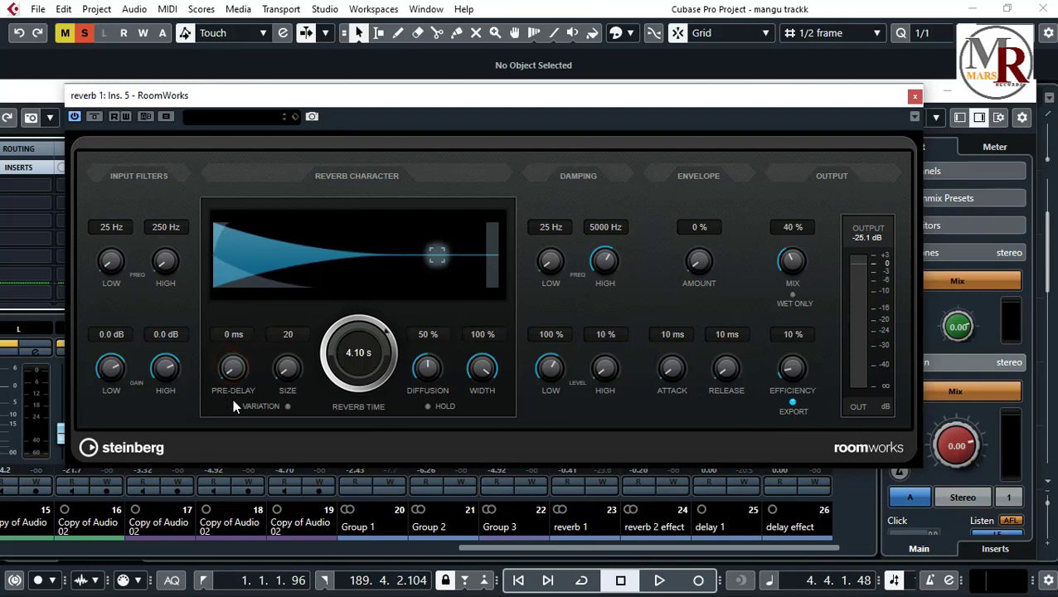
left_click(234, 380)
key("space")
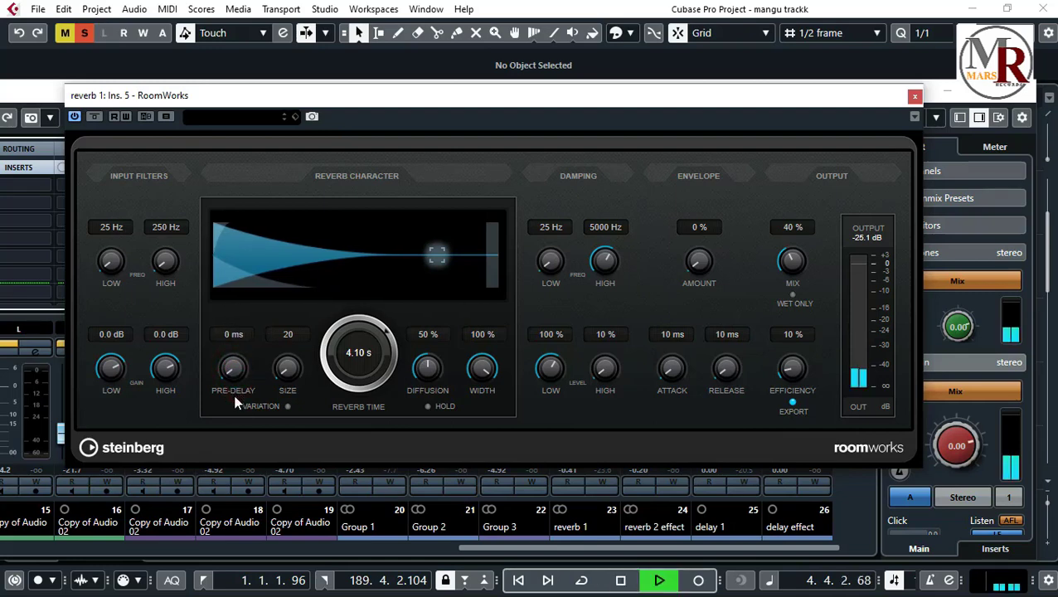
key("space")
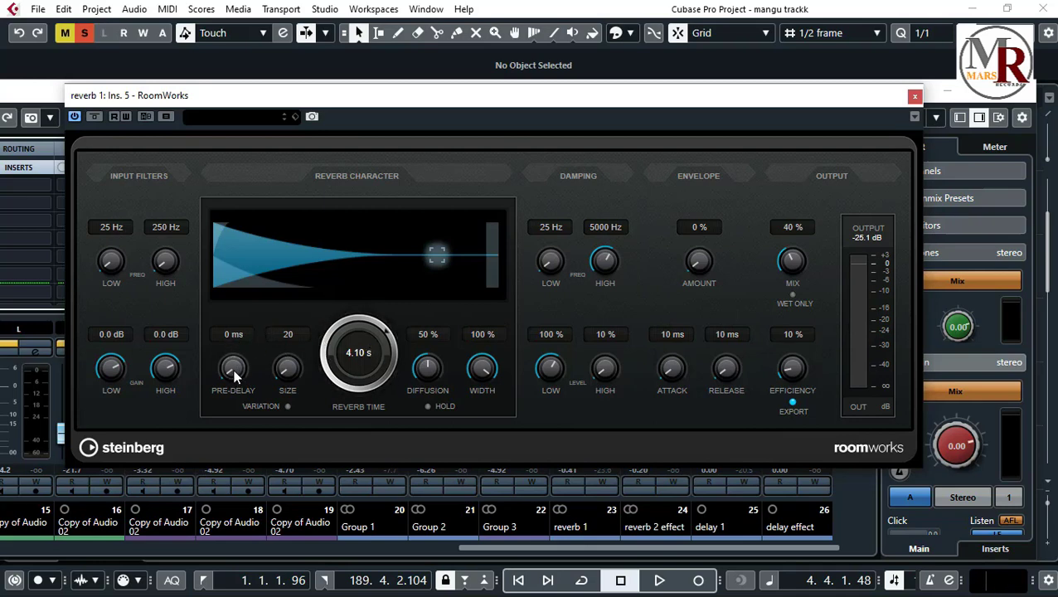
- Set RoomWorks' pre-delay on reverb 1 to 20 ms and move its window down clear of the channel inserts
left_click_drag(234, 375, 231, 336)
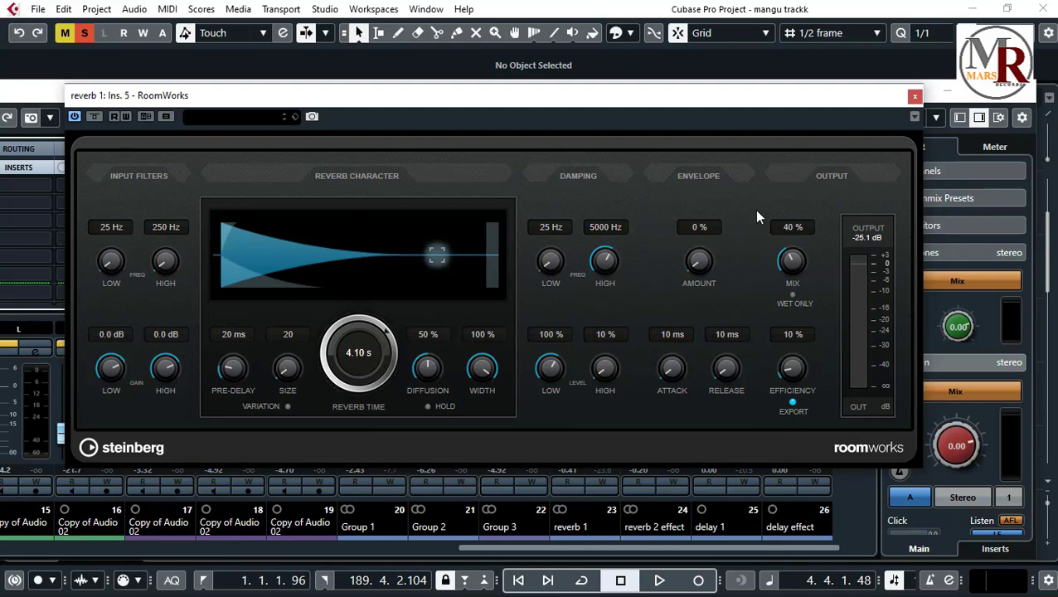
left_click_drag(875, 99, 885, 253)
left_click_drag(723, 260, 723, 298)
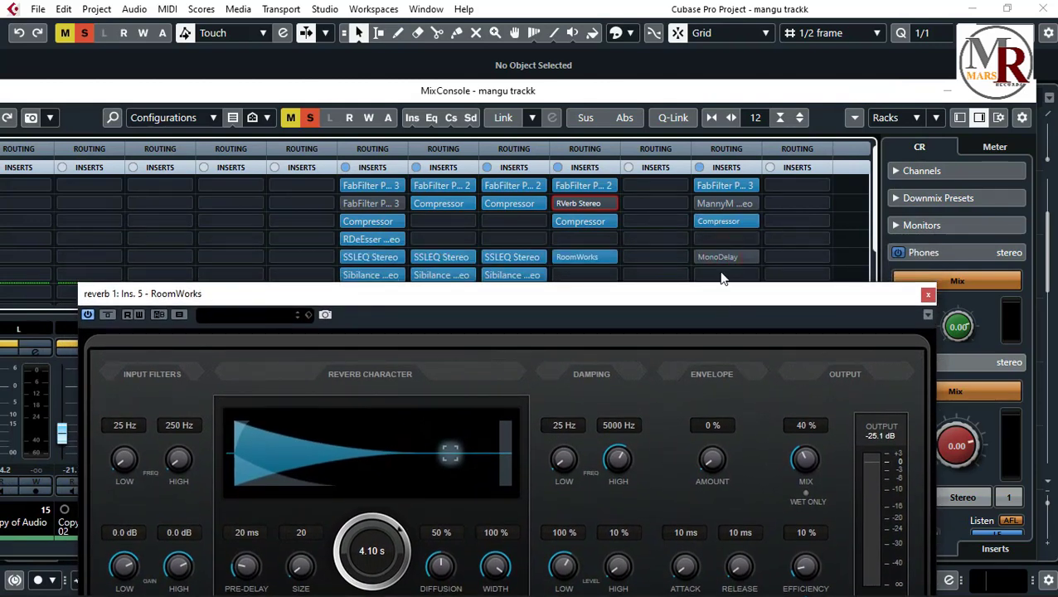
- Open MonoDelay on delay 1 and arrange its window and RoomWorks so that the controls of both plug-ins are uncovered
left_click(718, 256)
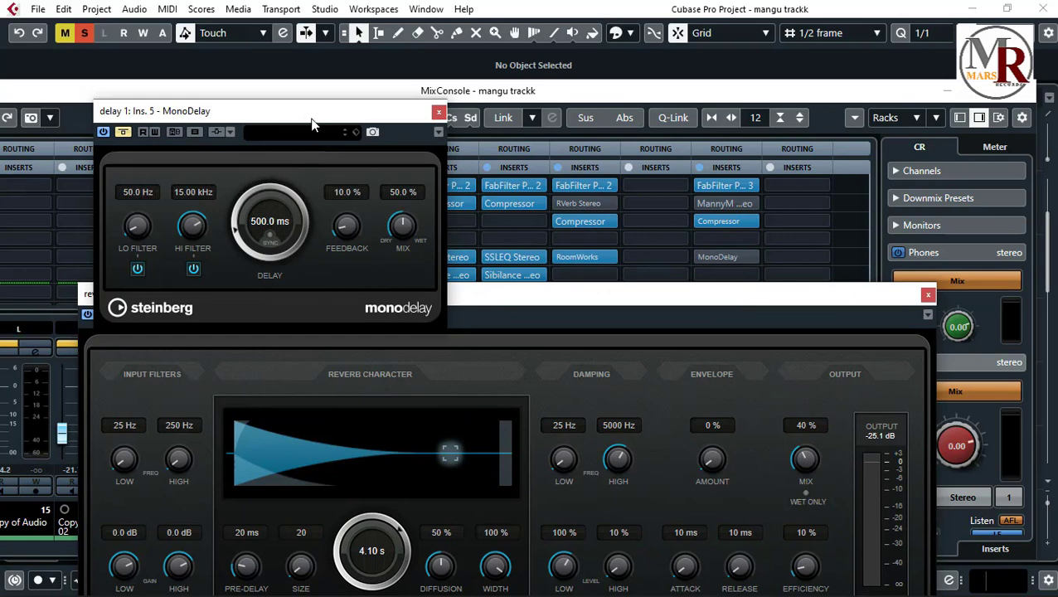
left_click_drag(313, 112, 274, 81)
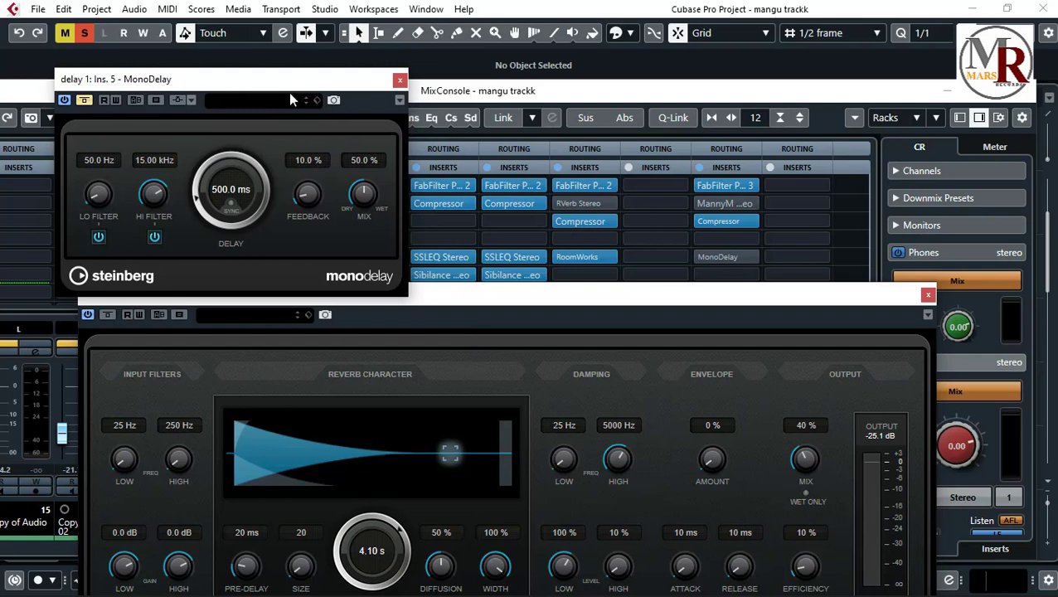
left_click_drag(471, 304, 482, 146)
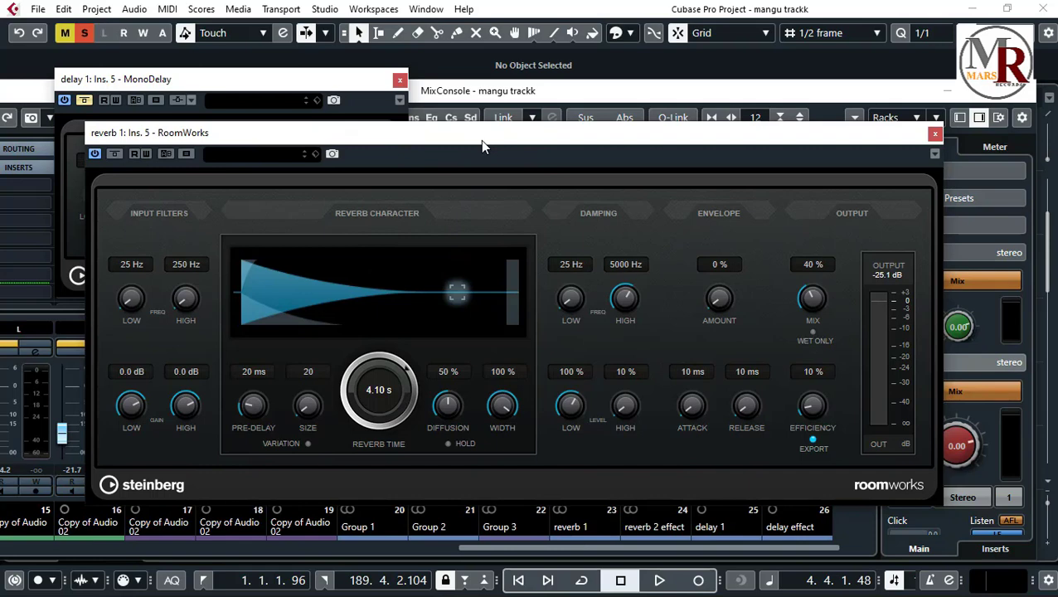
left_click_drag(600, 135, 701, 219)
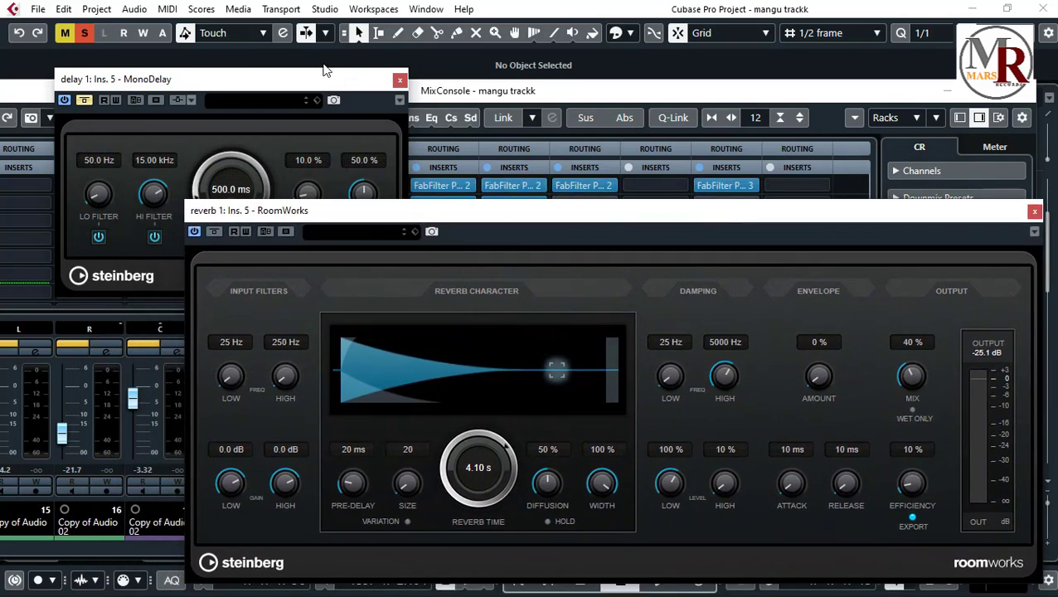
left_click_drag(286, 78, 237, 31)
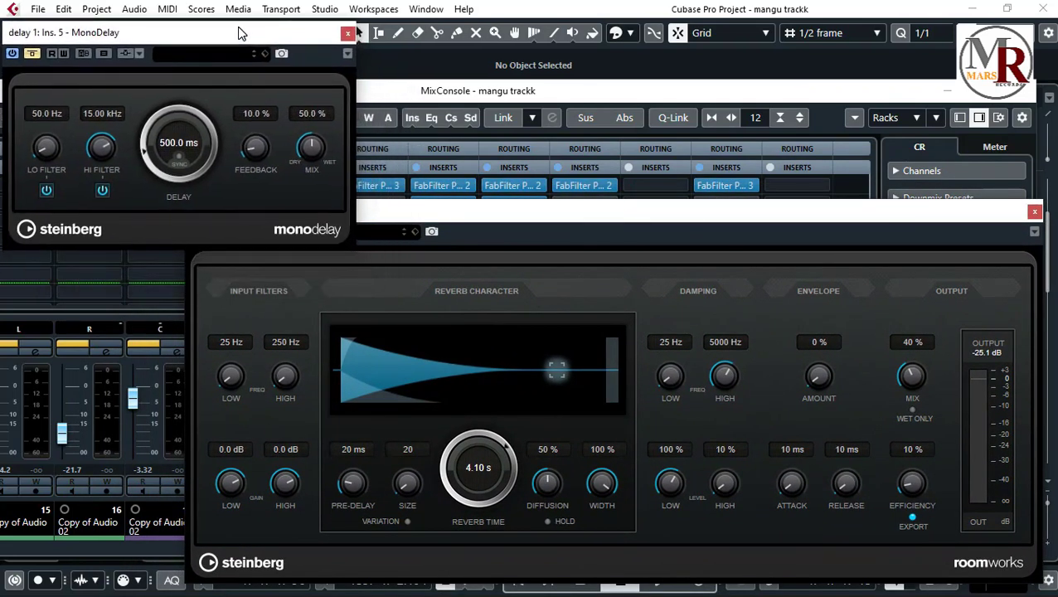